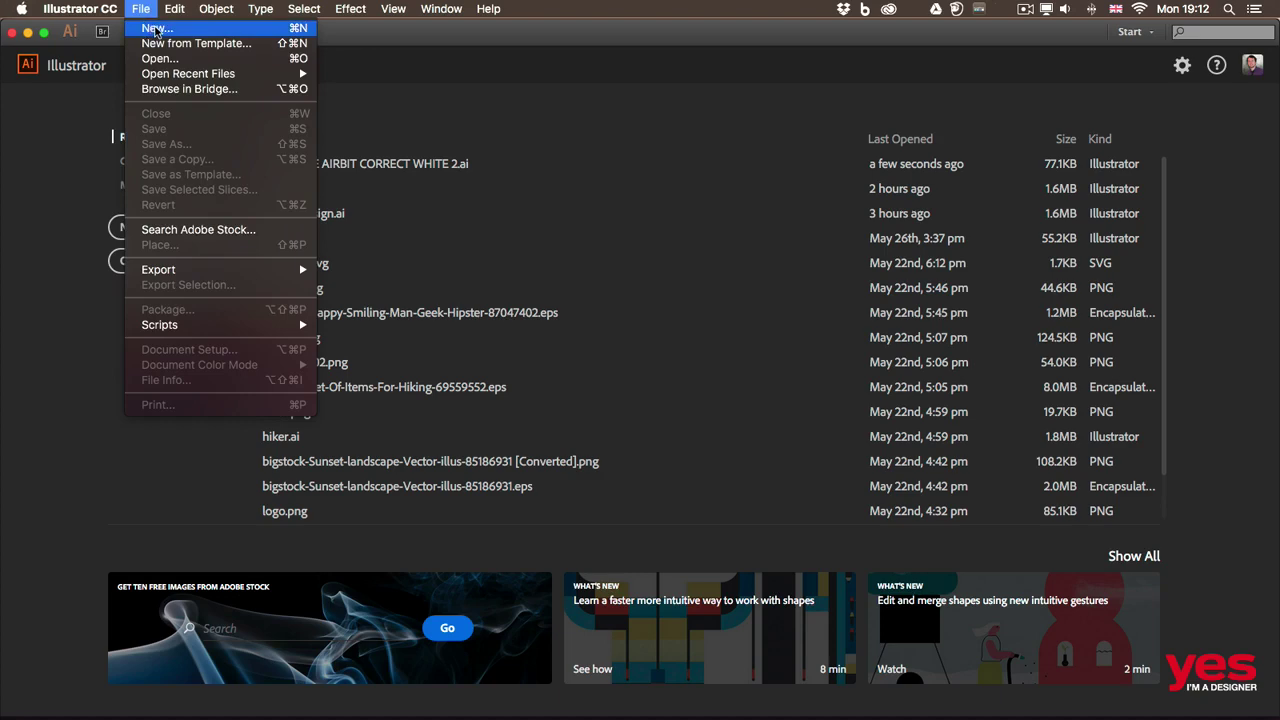
- Create a new document with the Print profile, A4 size and landscape orientation, and fit the artboard in the window
{"action": "left_click", "coordinate": [156, 29]}
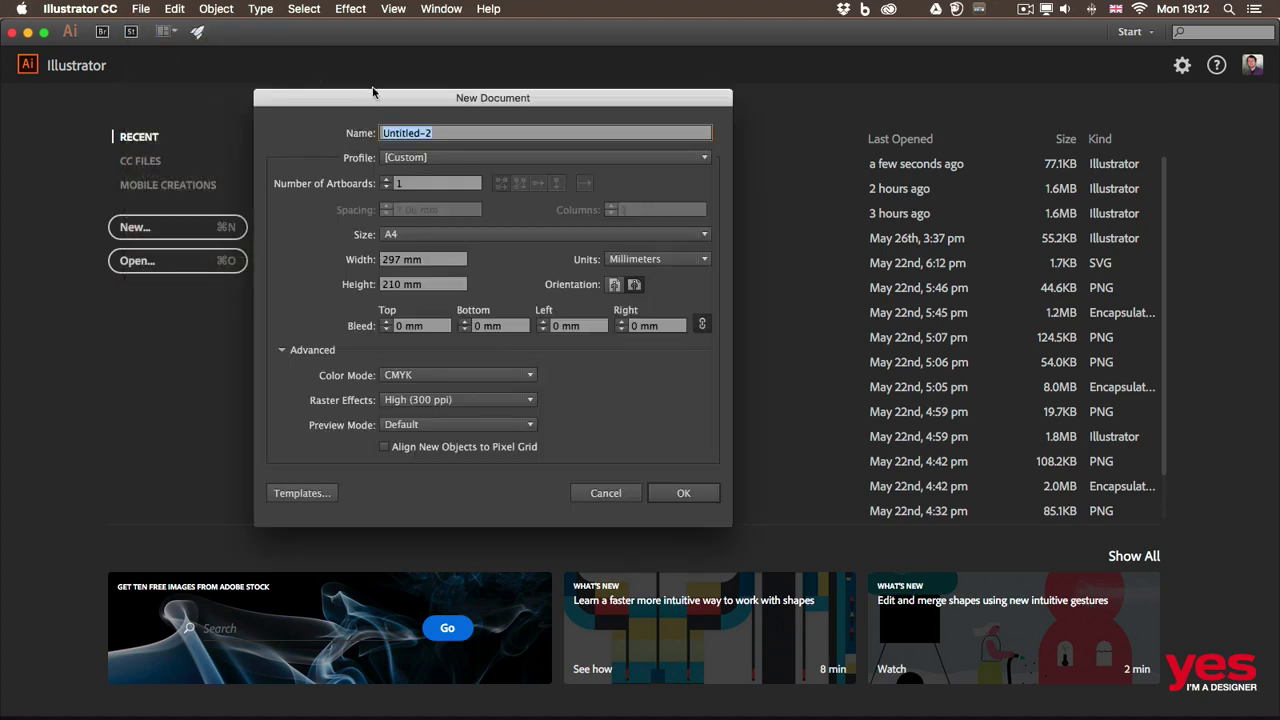
{"action": "left_click_drag", "start_coordinate": [390, 104], "coordinate": [439, 104]}
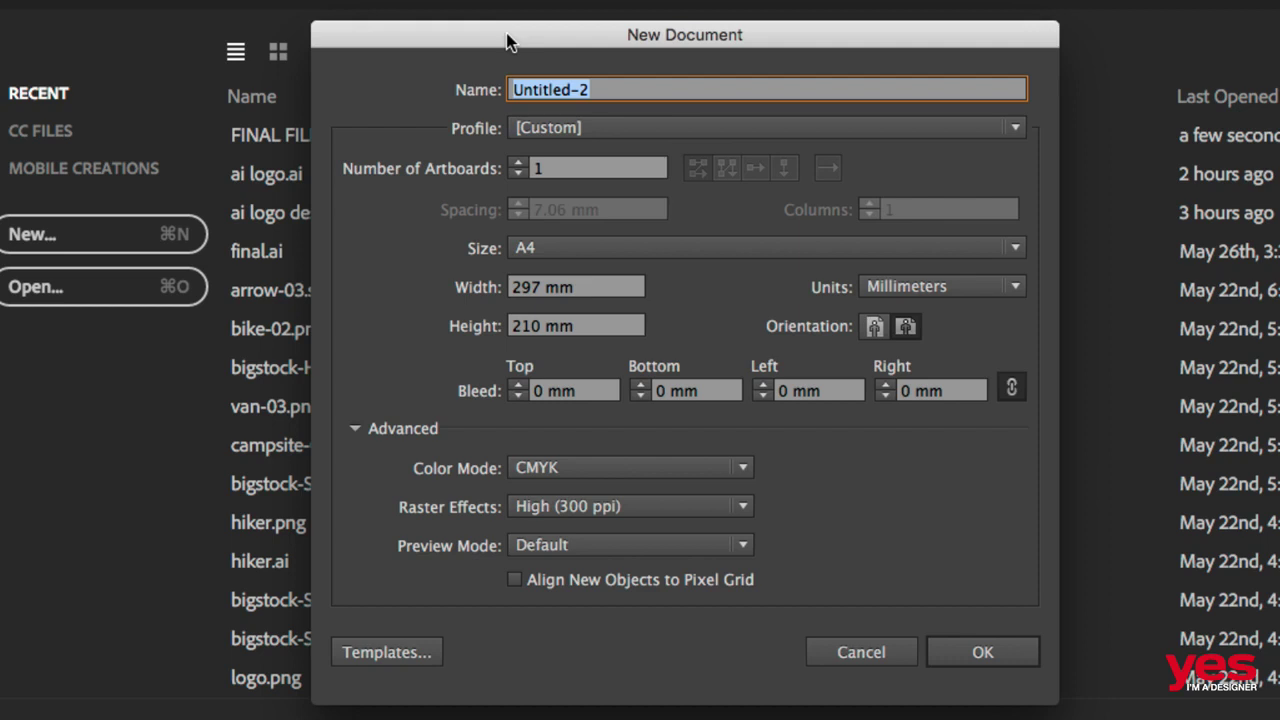
{"action": "left_click", "coordinate": [563, 130]}
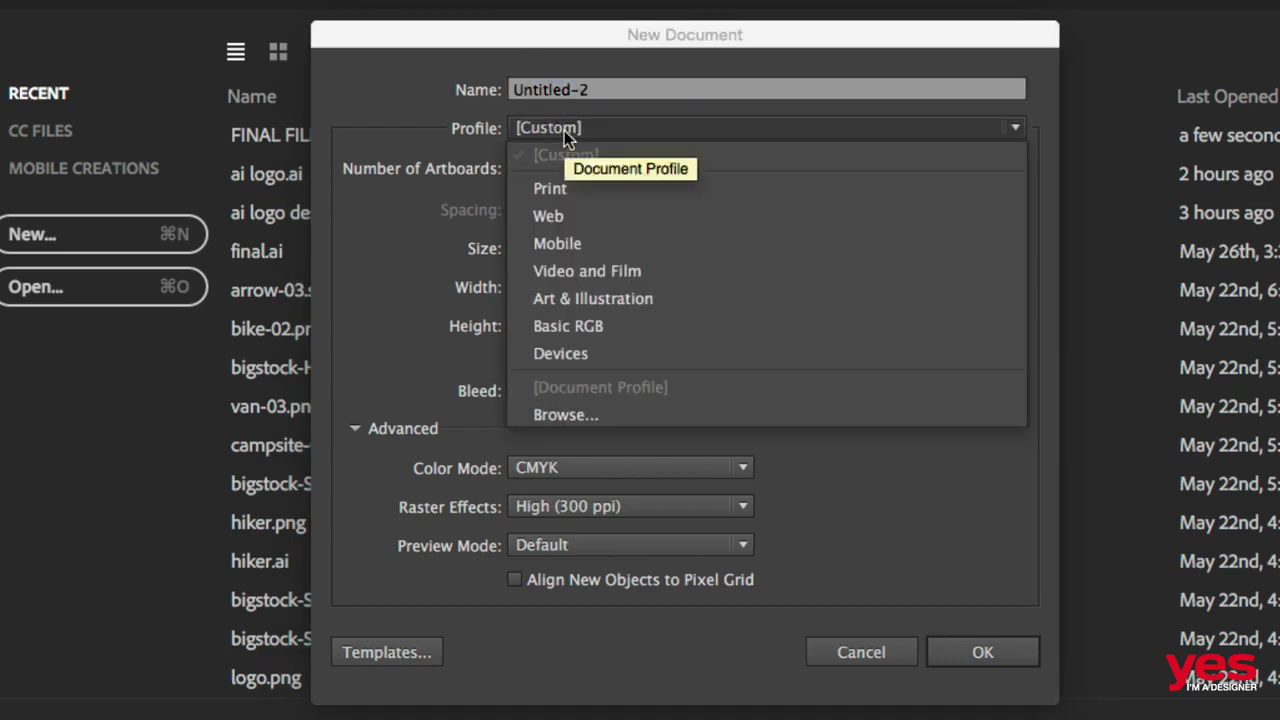
{"action": "left_click", "coordinate": [583, 191]}
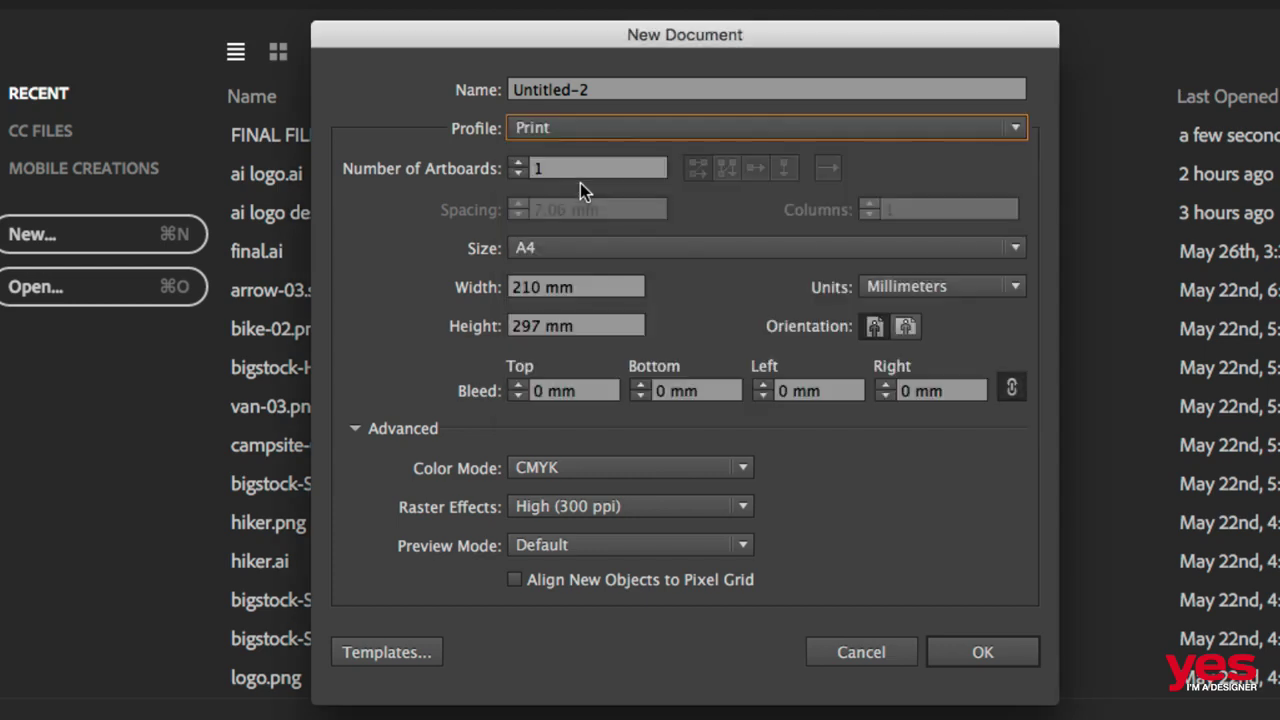
{"action": "left_click", "coordinate": [569, 249]}
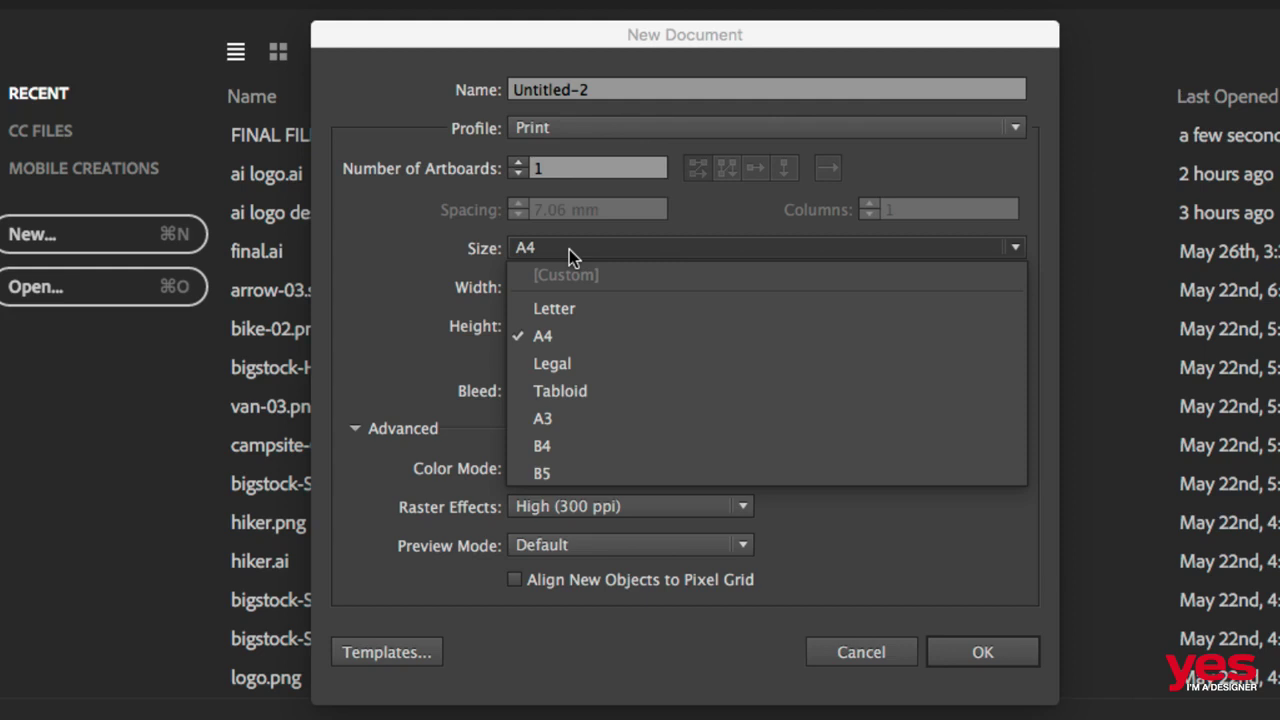
{"action": "left_click", "coordinate": [569, 249]}
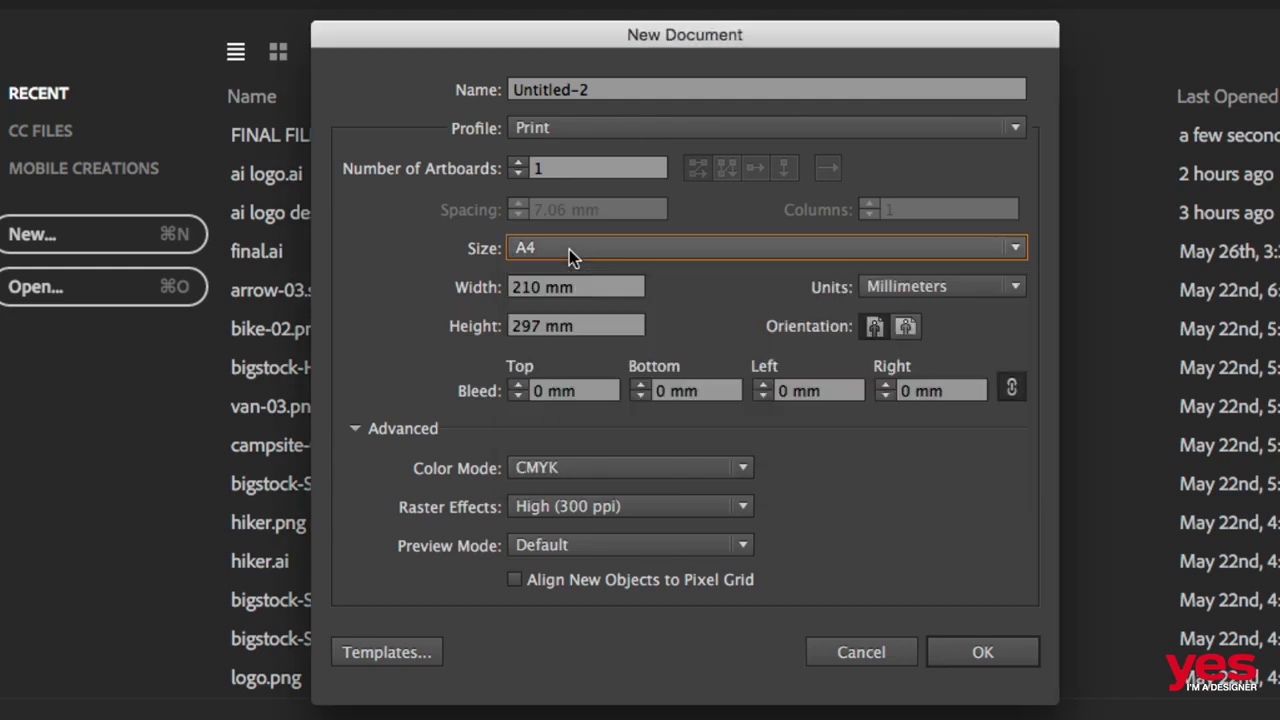
{"action": "left_click", "coordinate": [906, 328]}
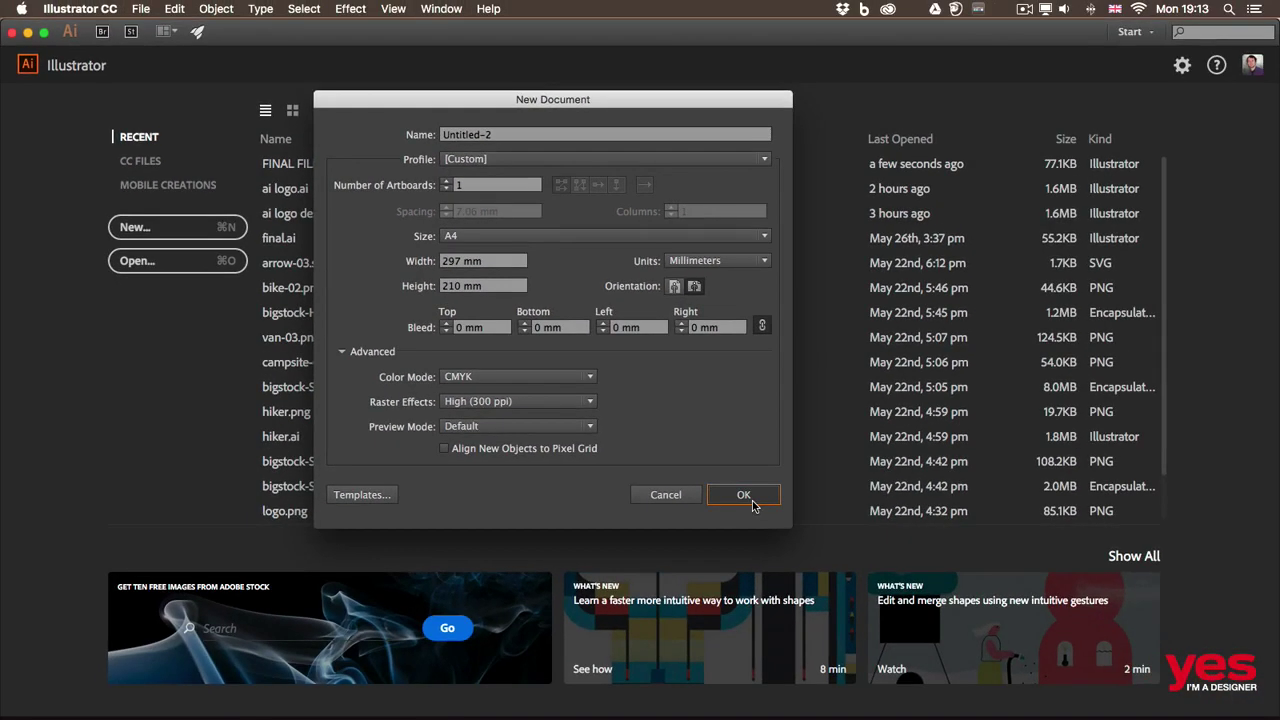
{"action": "left_click", "coordinate": [745, 495]}
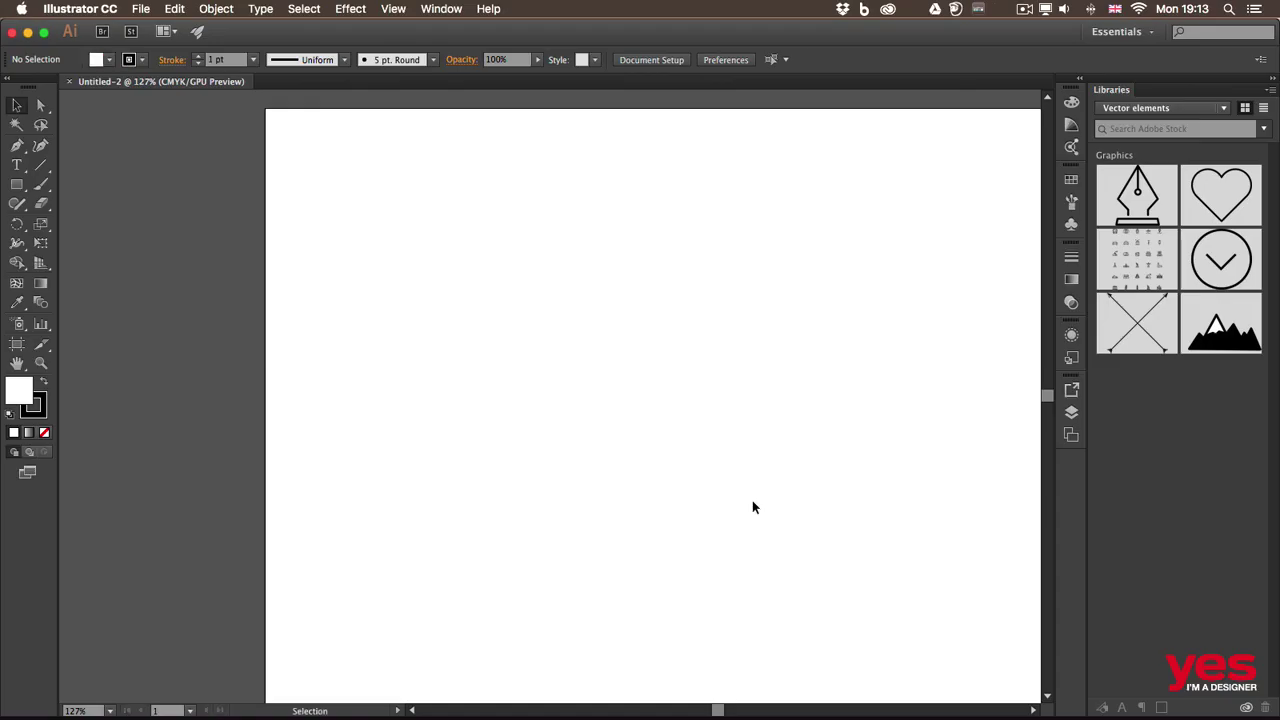
{"action": "key", "text": "super+0"}
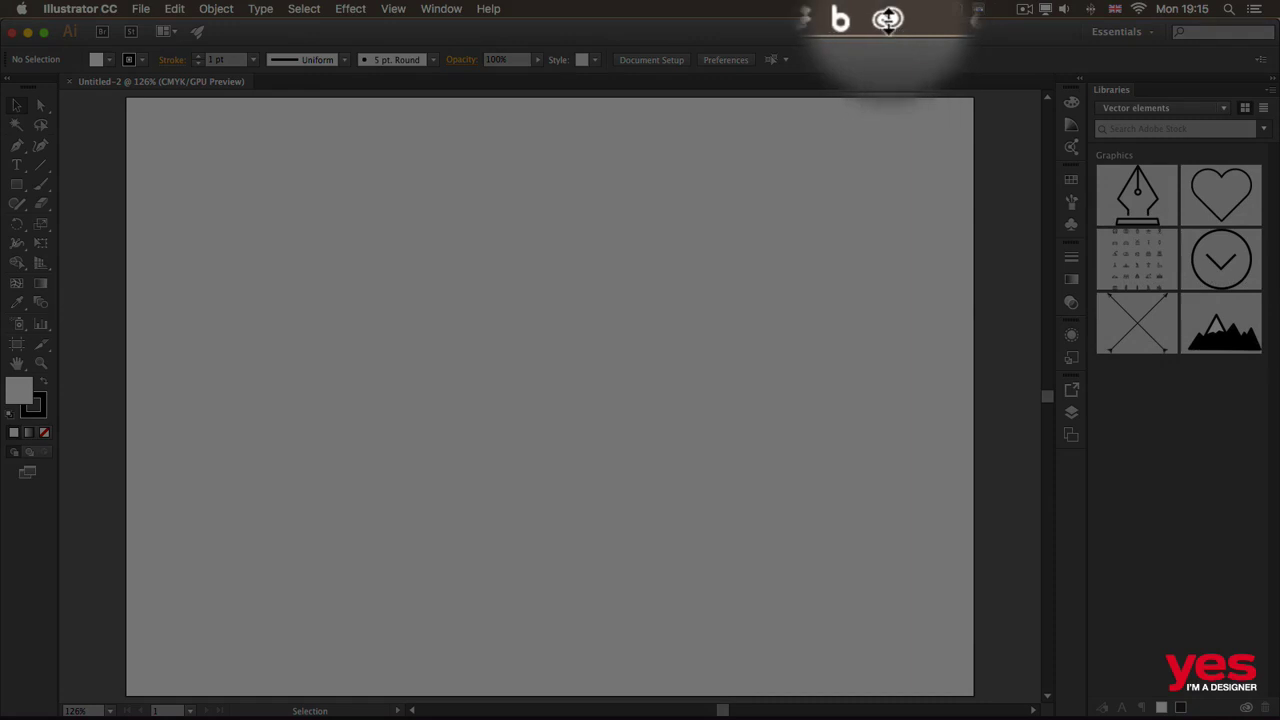
- In the Creative Cloud app's Market, browse the pen results and add the round purple Pen icon to the Vector elements library
{"action": "left_click", "coordinate": [887, 22]}
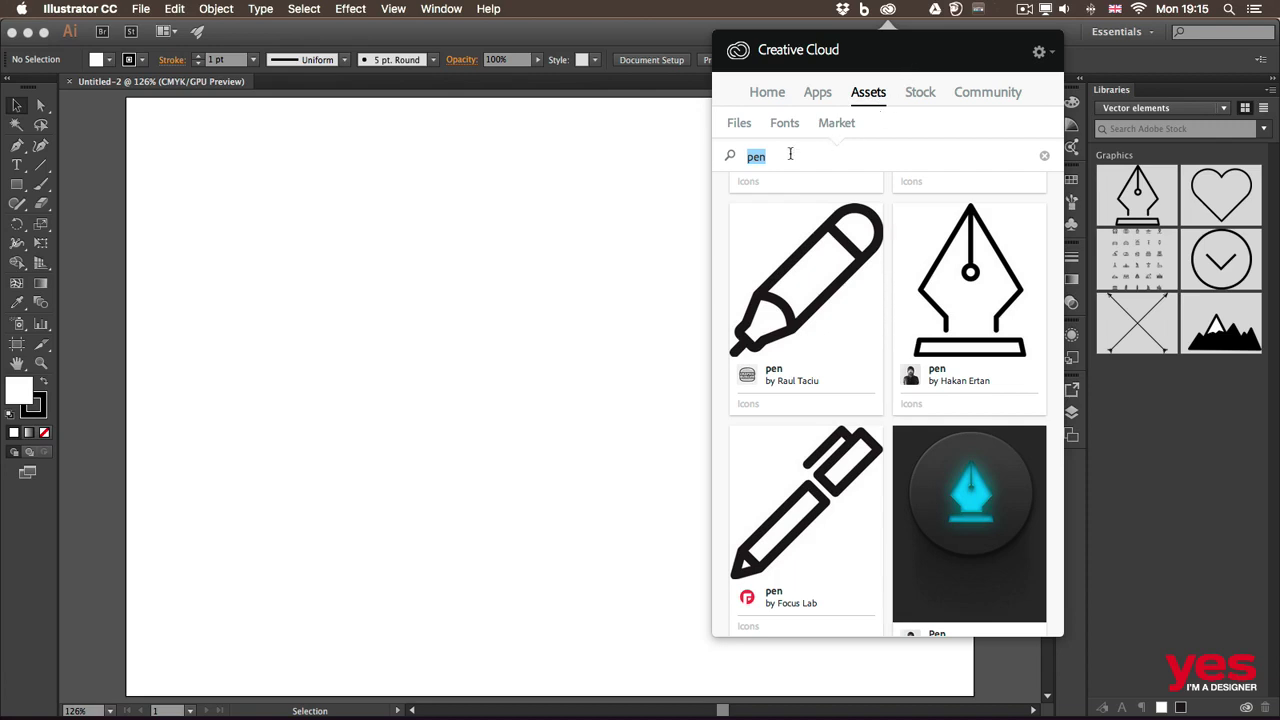
{"action": "scroll", "coordinate": [905, 262], "scroll_direction": "down", "scroll_amount": 5}
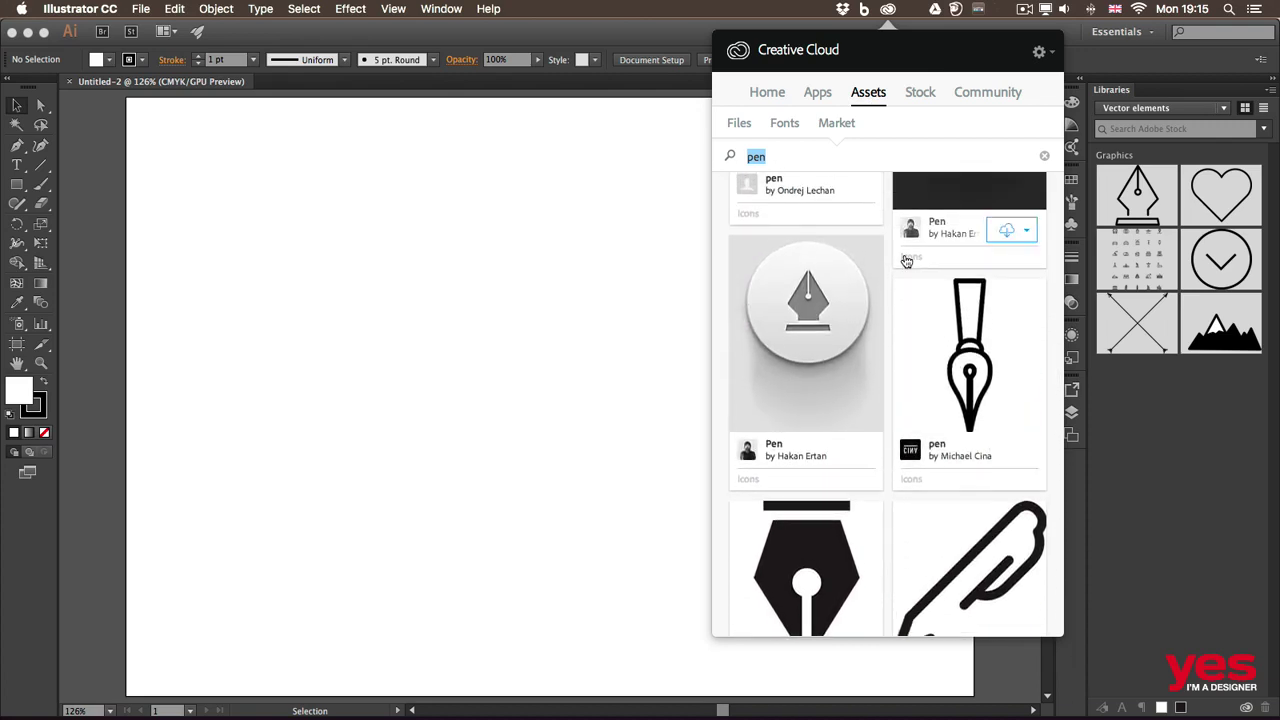
{"action": "scroll", "coordinate": [905, 262], "scroll_direction": "down", "scroll_amount": 5}
{"action": "scroll", "coordinate": [906, 262], "scroll_direction": "down", "scroll_amount": 3}
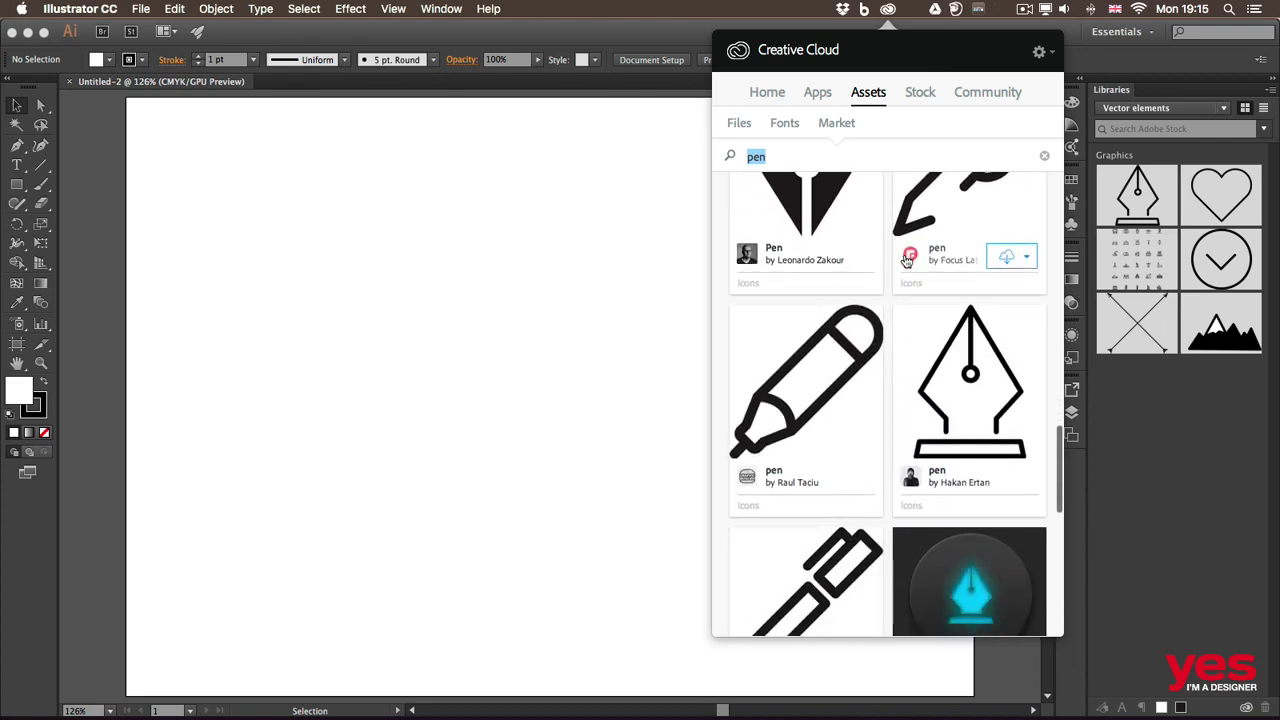
{"action": "scroll", "coordinate": [906, 262], "scroll_direction": "up", "scroll_amount": 4}
{"action": "scroll", "coordinate": [906, 262], "scroll_direction": "down", "scroll_amount": 5}
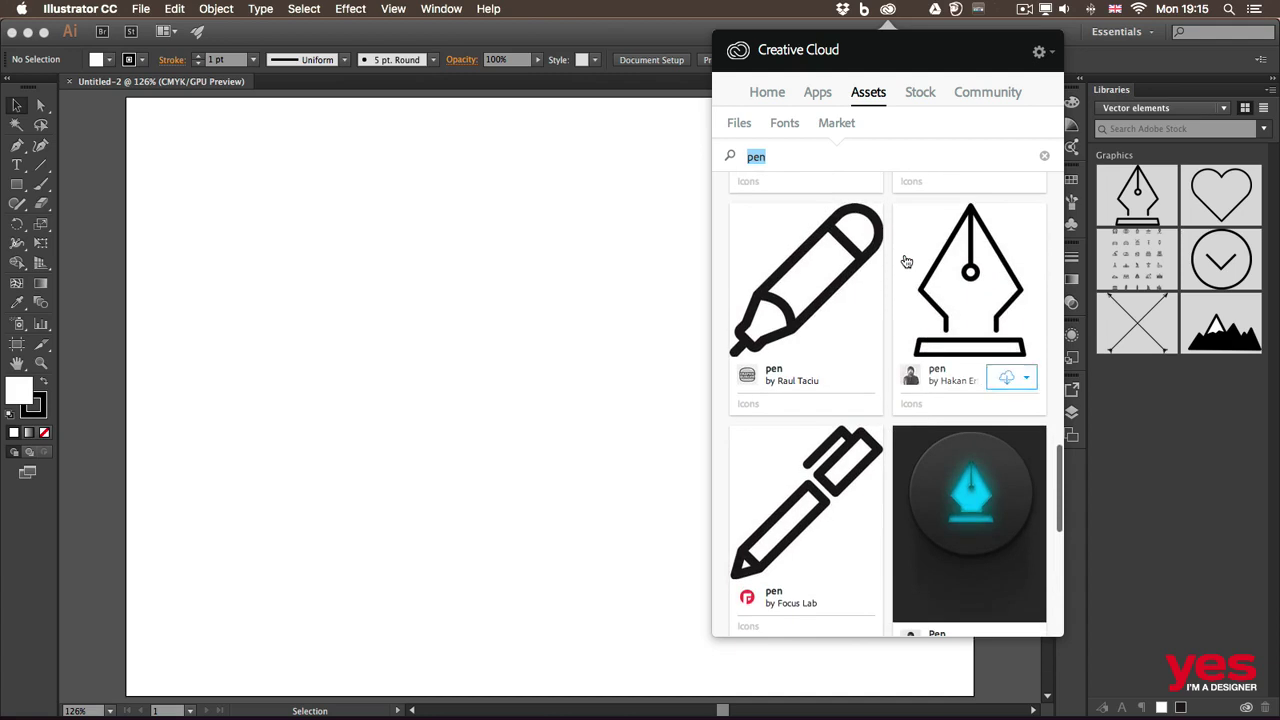
{"action": "scroll", "coordinate": [906, 262], "scroll_direction": "down", "scroll_amount": 5}
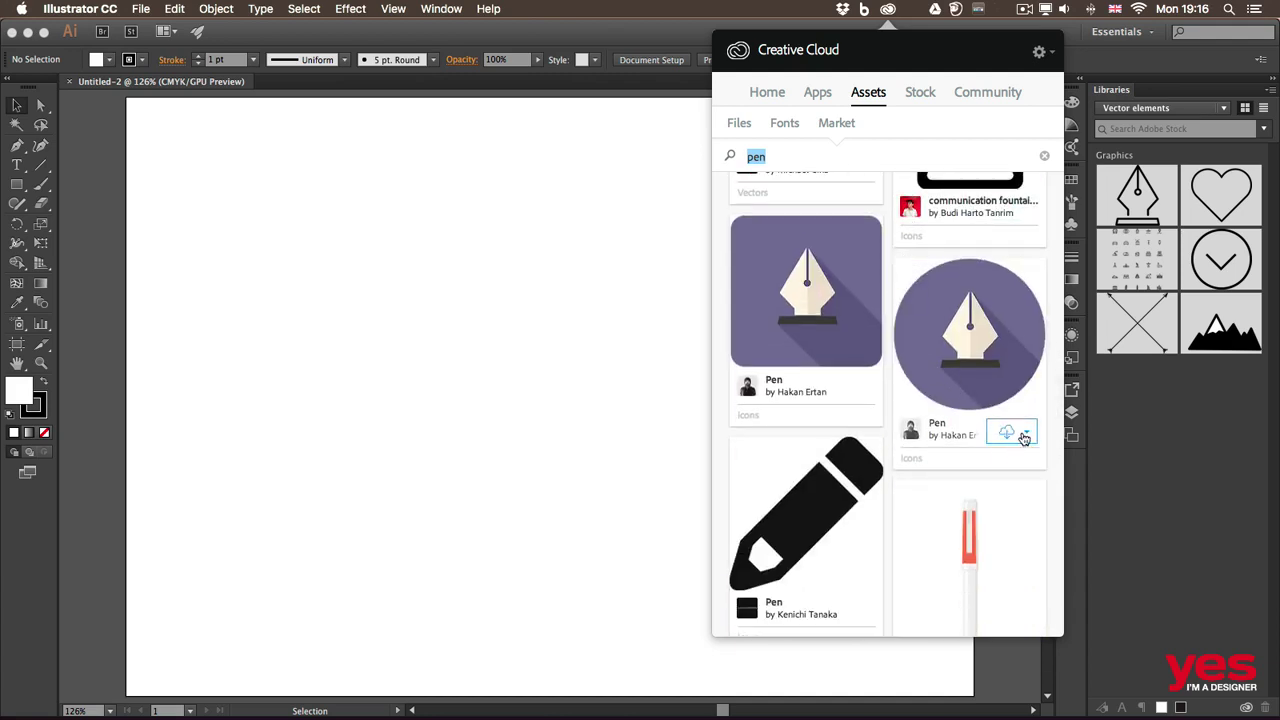
{"action": "left_click", "coordinate": [1025, 432]}
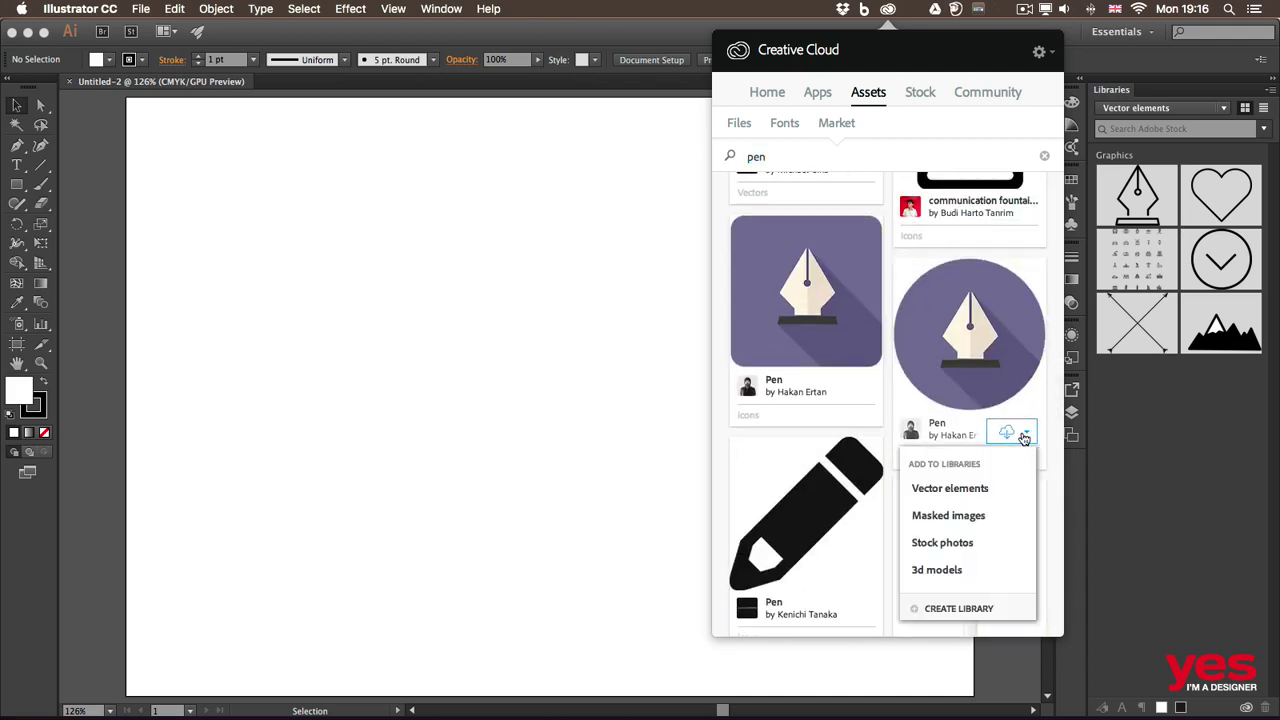
{"action": "left_click", "coordinate": [967, 494]}
{"action": "left_click", "coordinate": [1198, 418]}
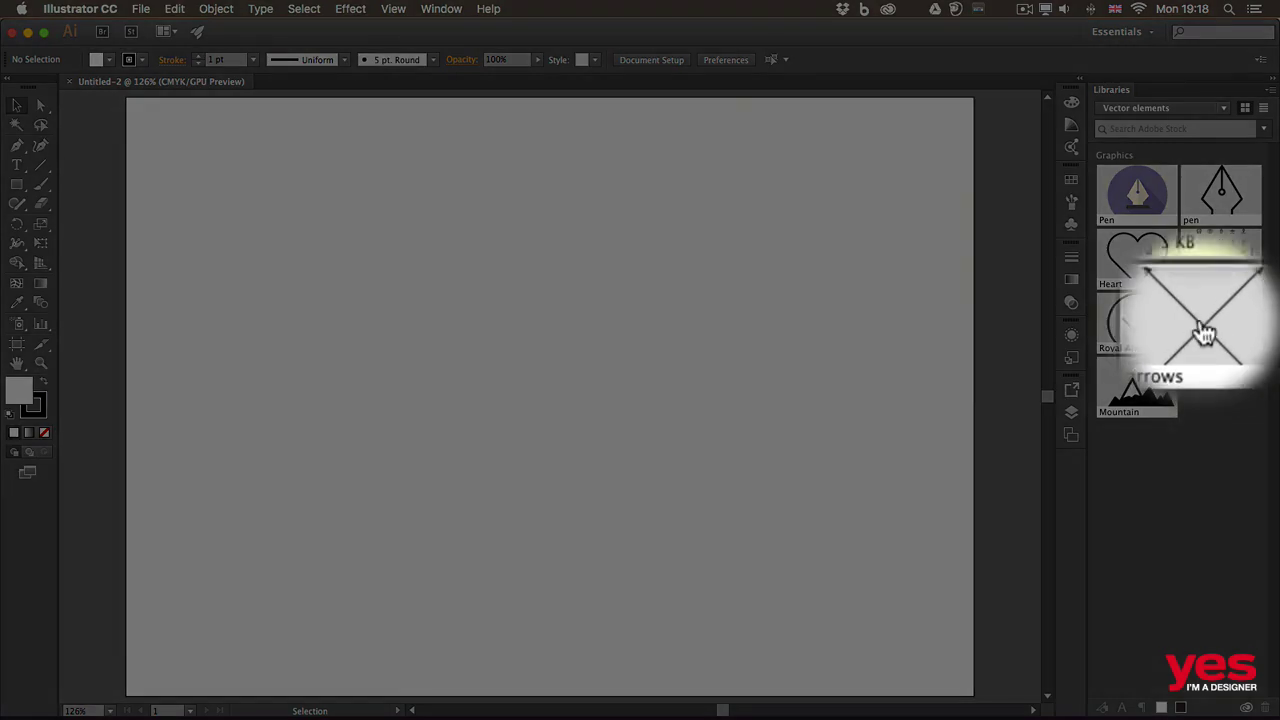
- Place the crossed arrows graphic from the library and scale it proportionally to about 112 mm wide around the artboard's middle
{"action": "left_click_drag", "start_coordinate": [1206, 331], "coordinate": [536, 375]}
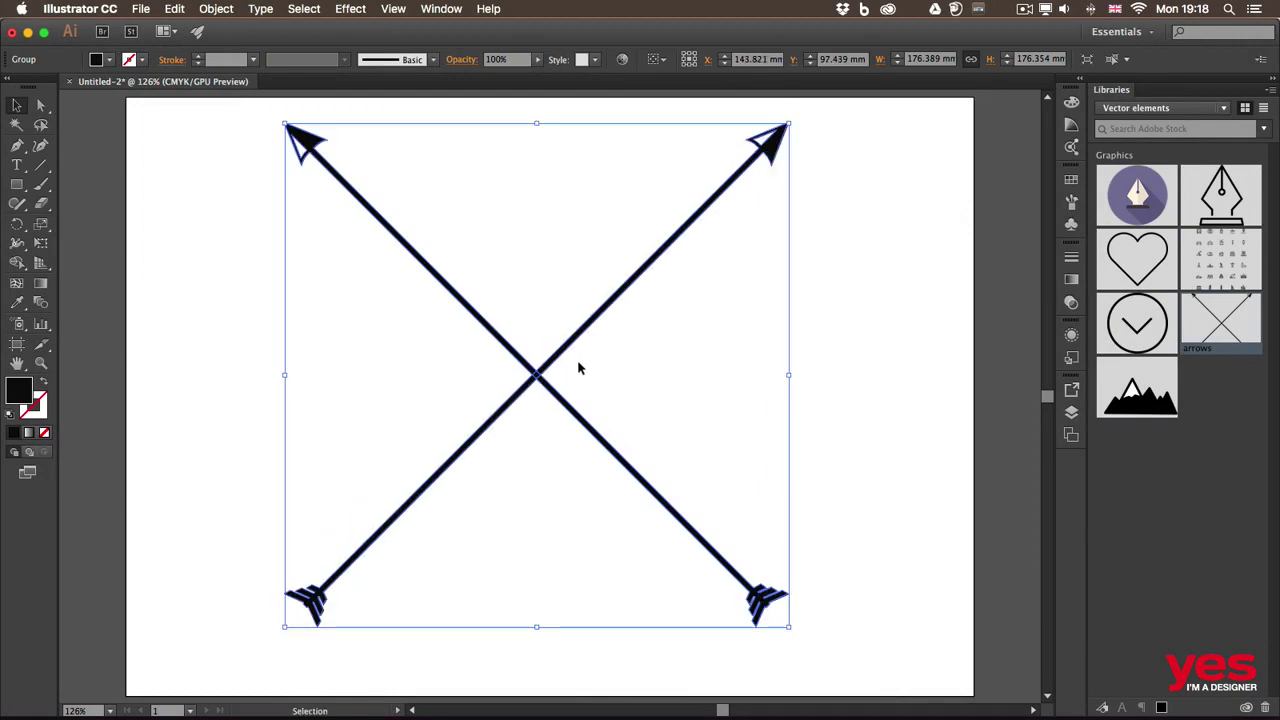
{"action": "left_click_drag", "start_coordinate": [789, 124], "coordinate": [603, 308]}
{"action": "left_click_drag", "start_coordinate": [560, 356], "coordinate": [655, 264]}
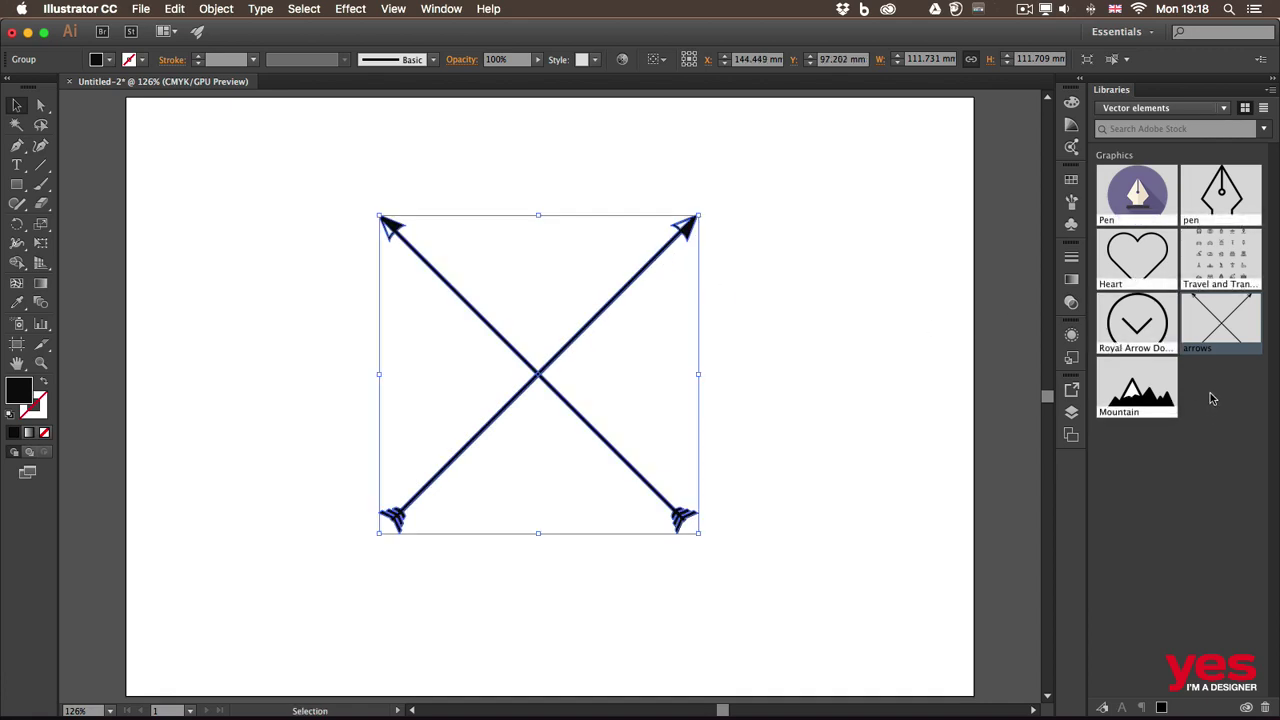
- Place the Heart graphic from the library, scale it to about 52 mm wide and centre it between the arrowheads above the crossing
{"action": "left_click_drag", "start_coordinate": [1143, 256], "coordinate": [779, 290]}
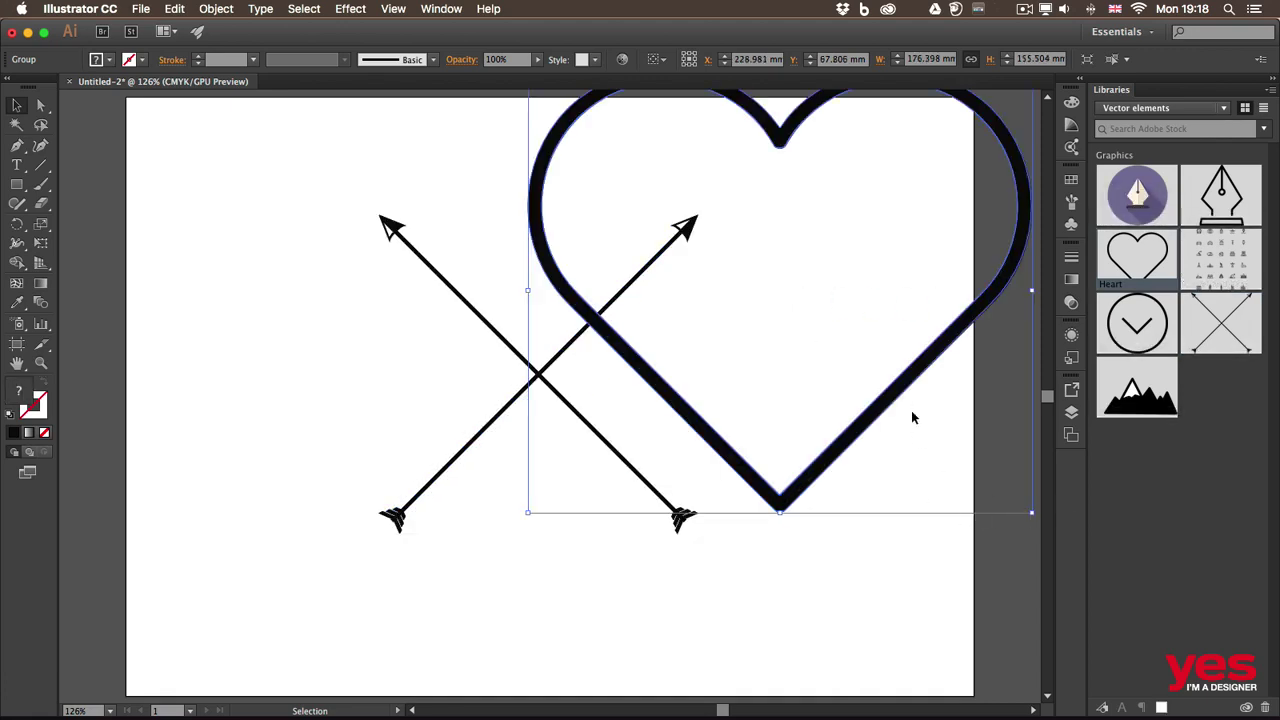
{"action": "left_click_drag", "start_coordinate": [895, 392], "coordinate": [783, 471]}
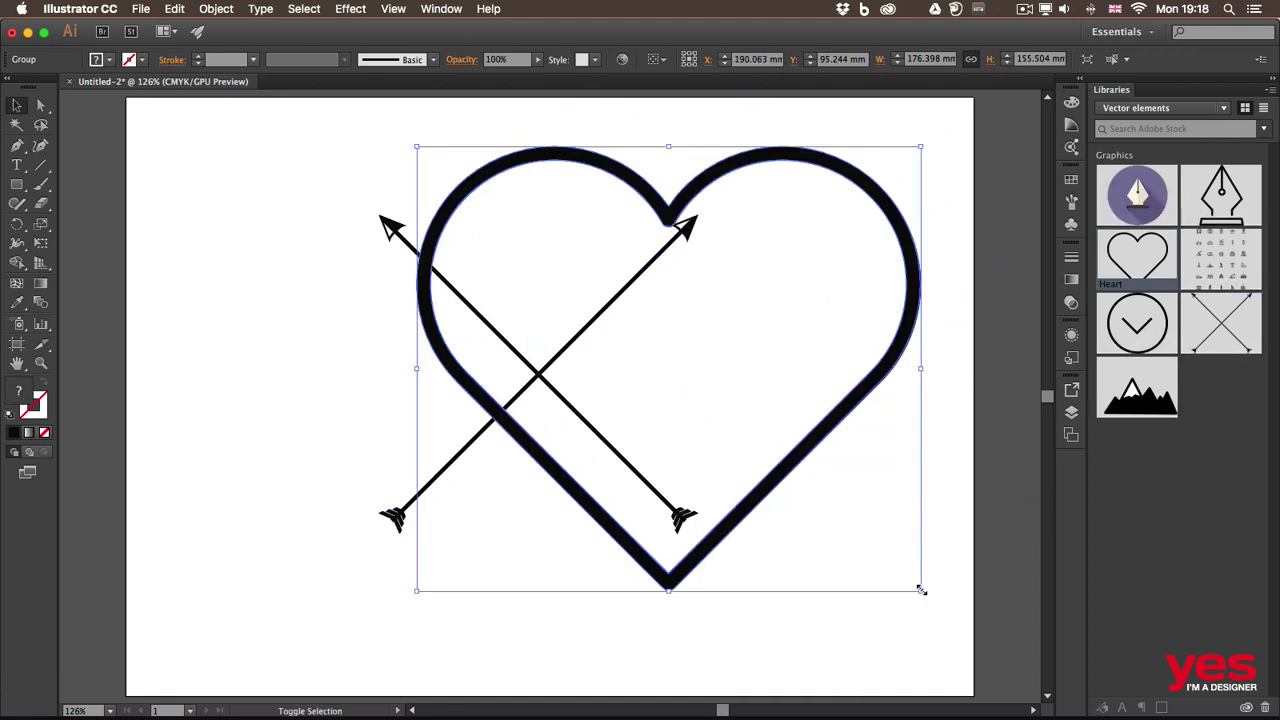
{"action": "left_click_drag", "start_coordinate": [920, 590], "coordinate": [565, 352]}
{"action": "left_click_drag", "start_coordinate": [549, 168], "coordinate": [602, 204]}
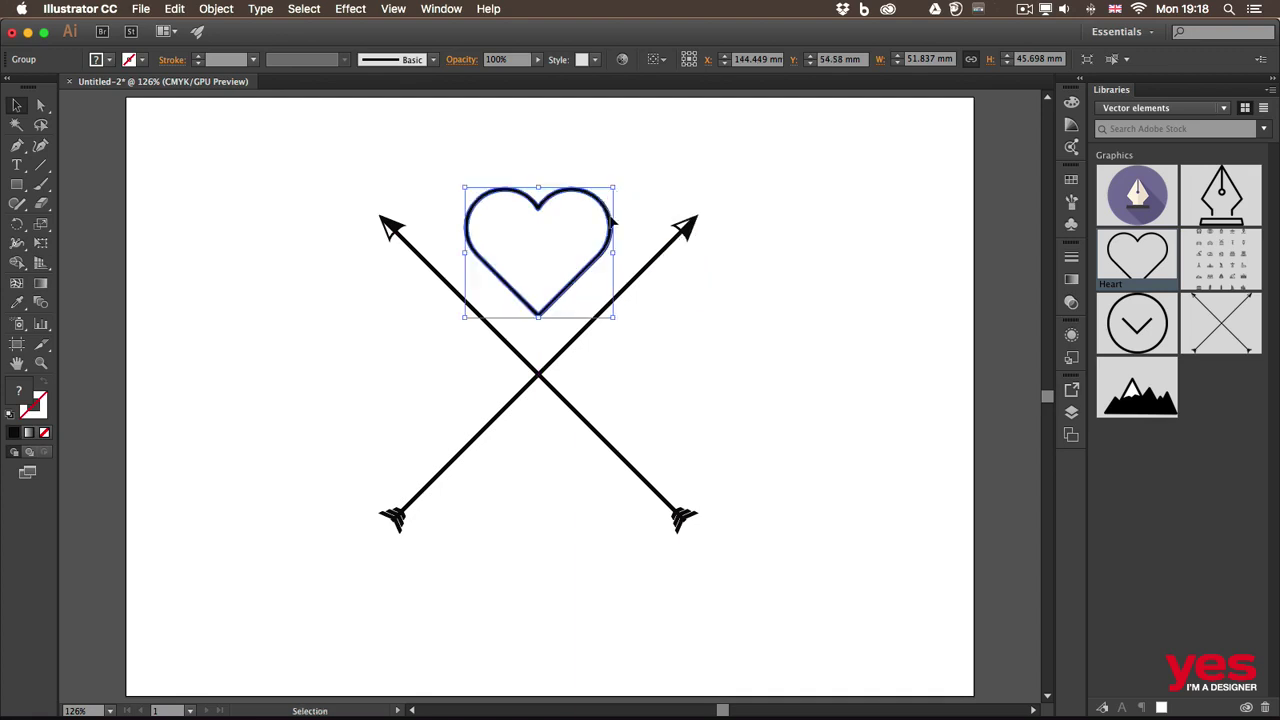
{"action": "left_click", "coordinate": [759, 313]}
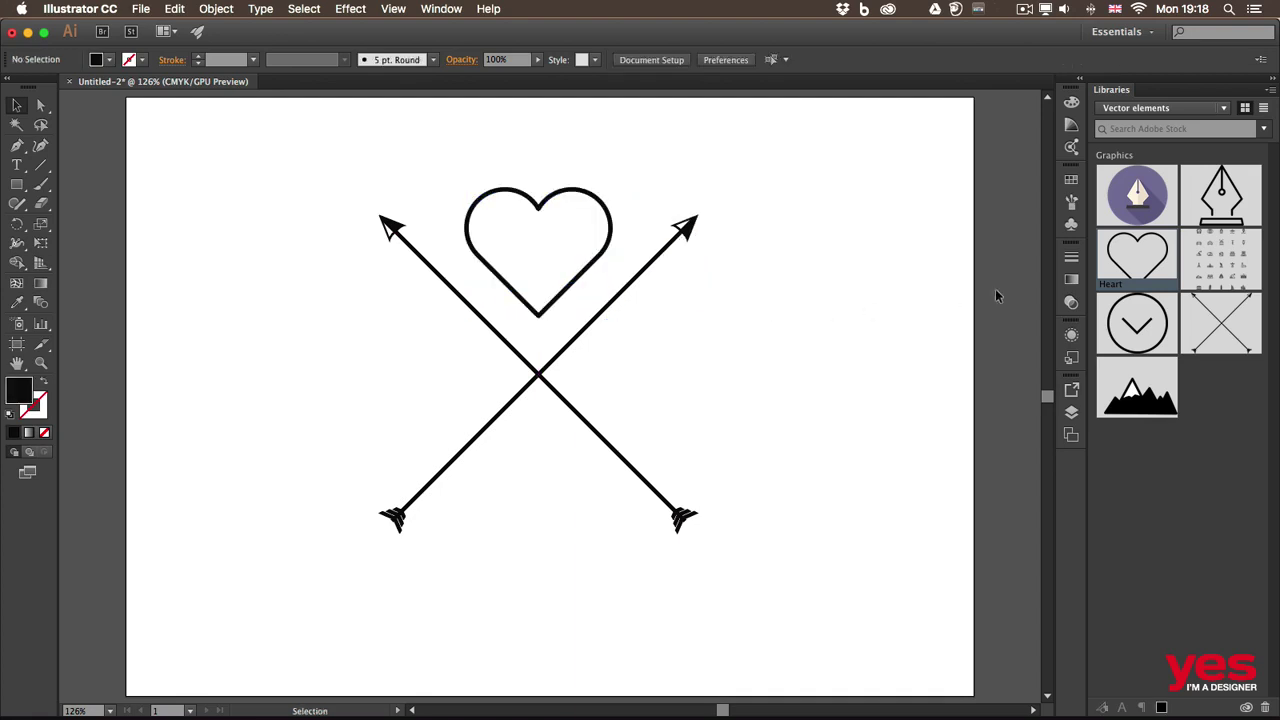
- Place the outlined pen graphic from the library, scale it down and centre it below the arrows' crossing
{"action": "left_click_drag", "start_coordinate": [1219, 200], "coordinate": [806, 306]}
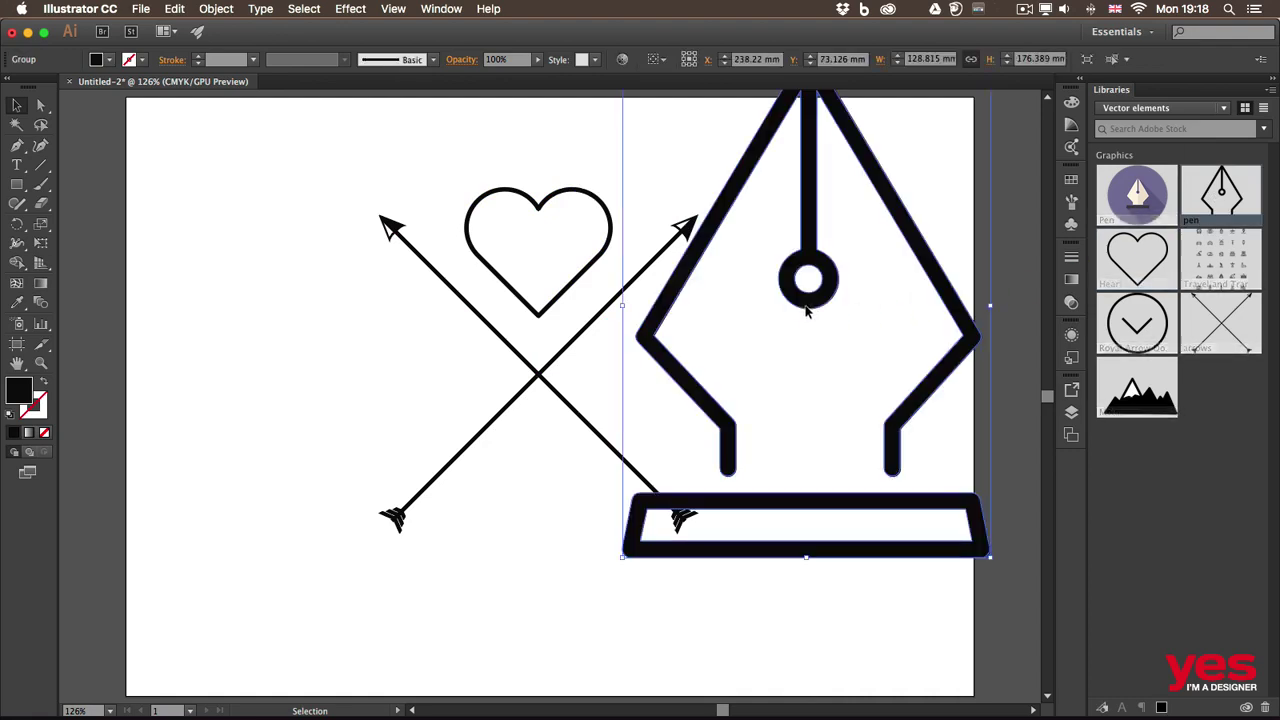
{"action": "left_click_drag", "start_coordinate": [869, 481], "coordinate": [560, 531]}
{"action": "left_click", "coordinate": [792, 408]}
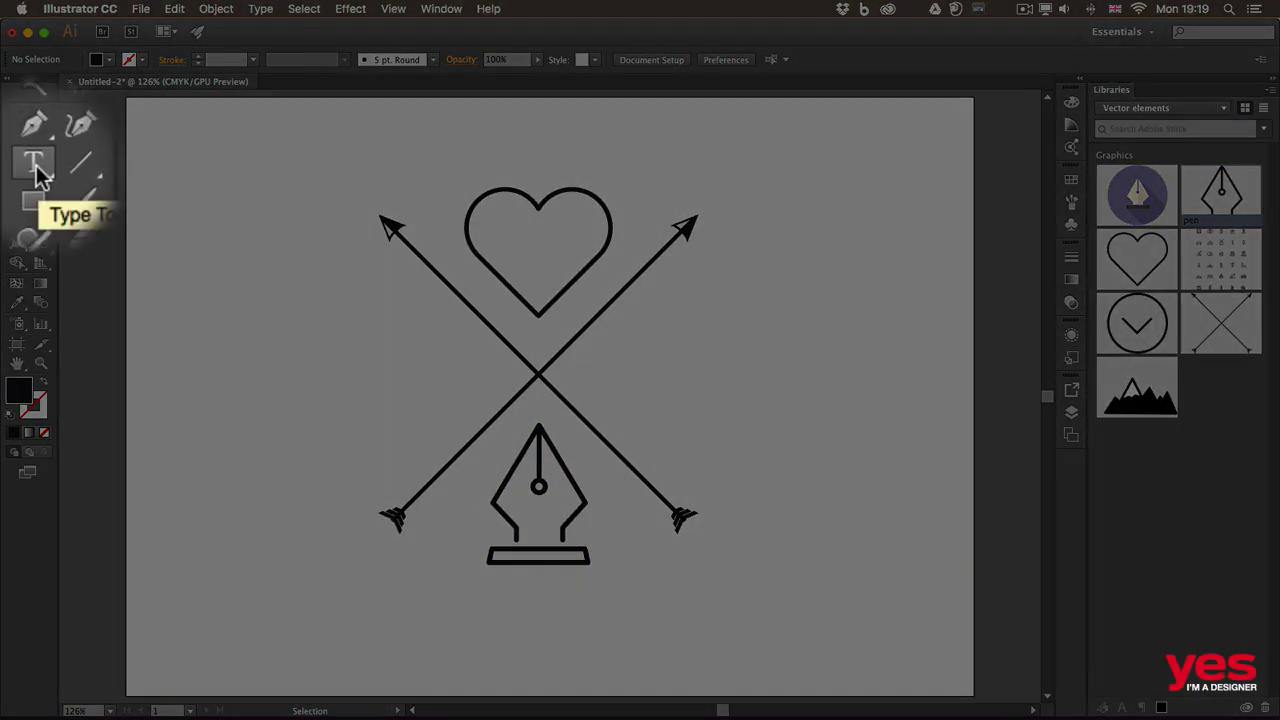
- Add the text "A" in Futura PT Heavy on the empty area left of the arrows using the Type tool
{"action": "left_click", "coordinate": [17, 166]}
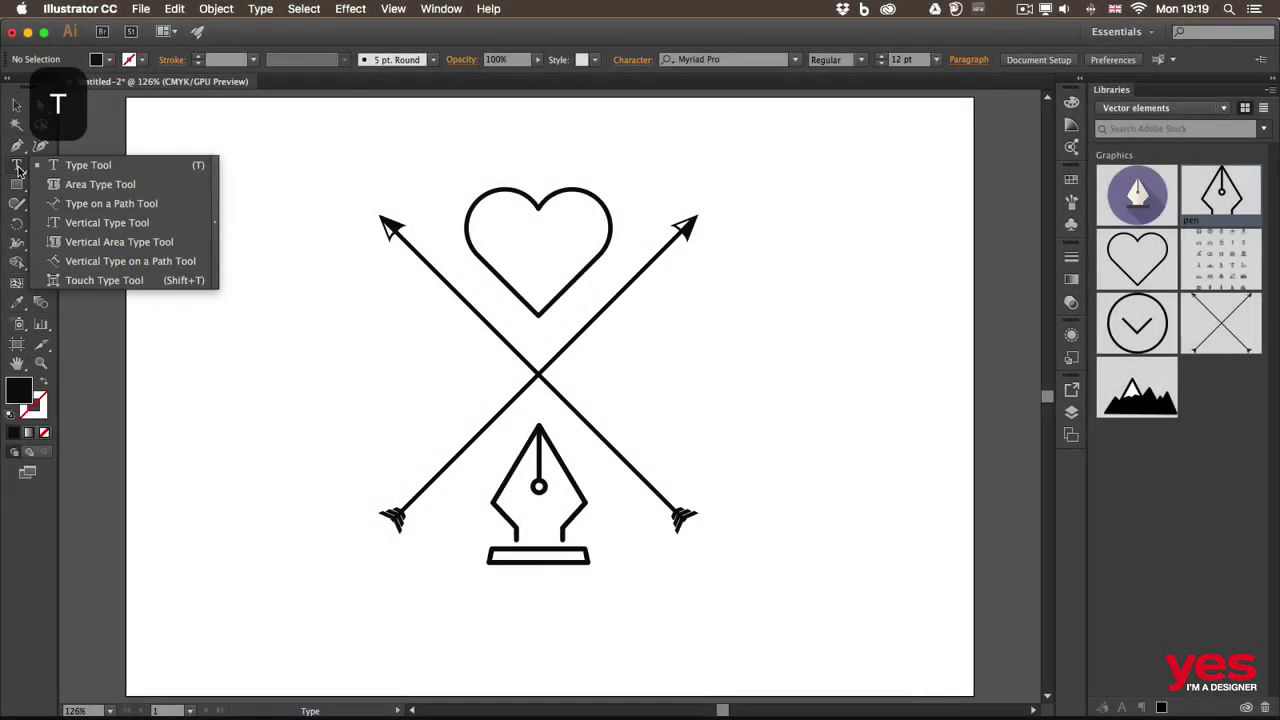
{"action": "left_click", "coordinate": [80, 166]}
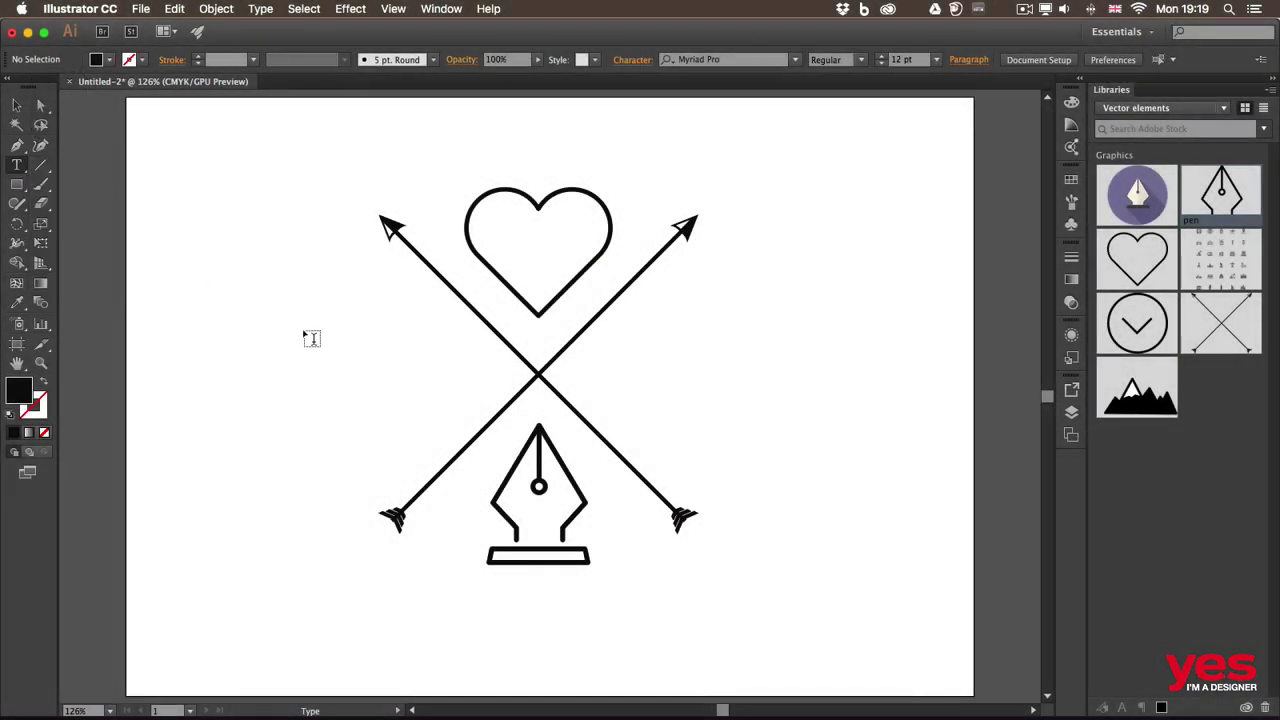
{"action": "left_click", "coordinate": [266, 341]}
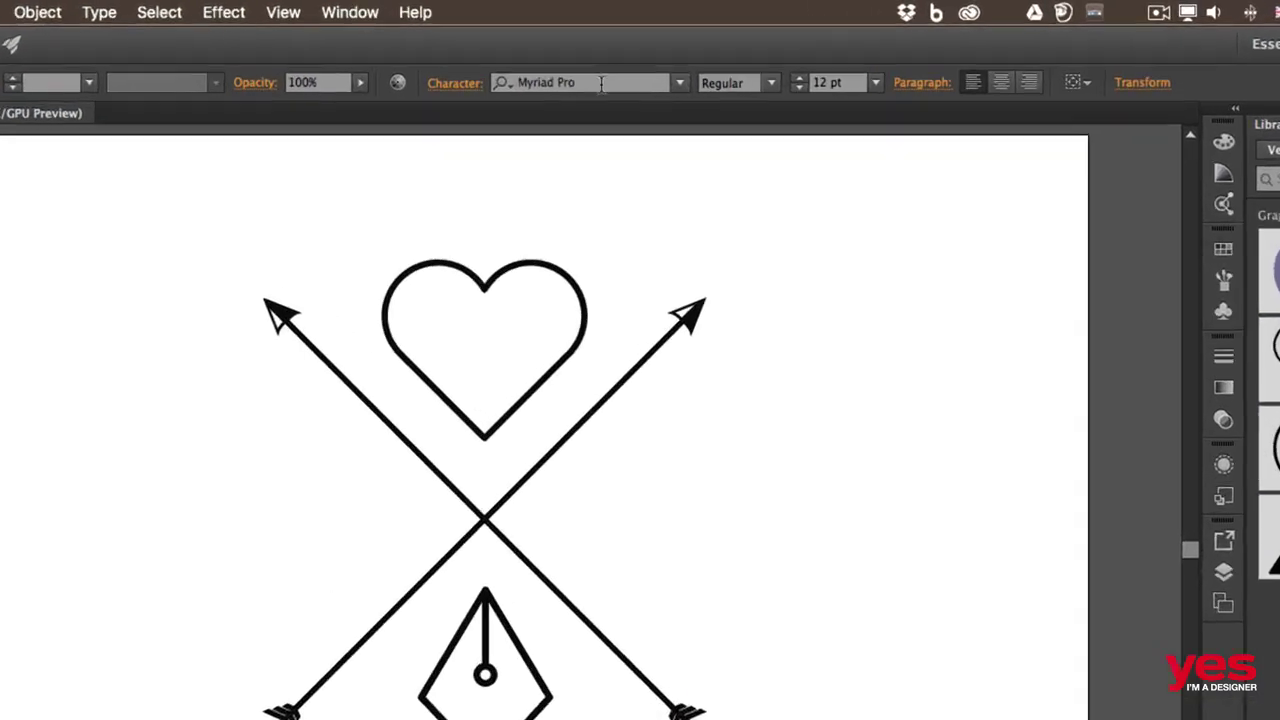
{"action": "left_click", "coordinate": [550, 59]}
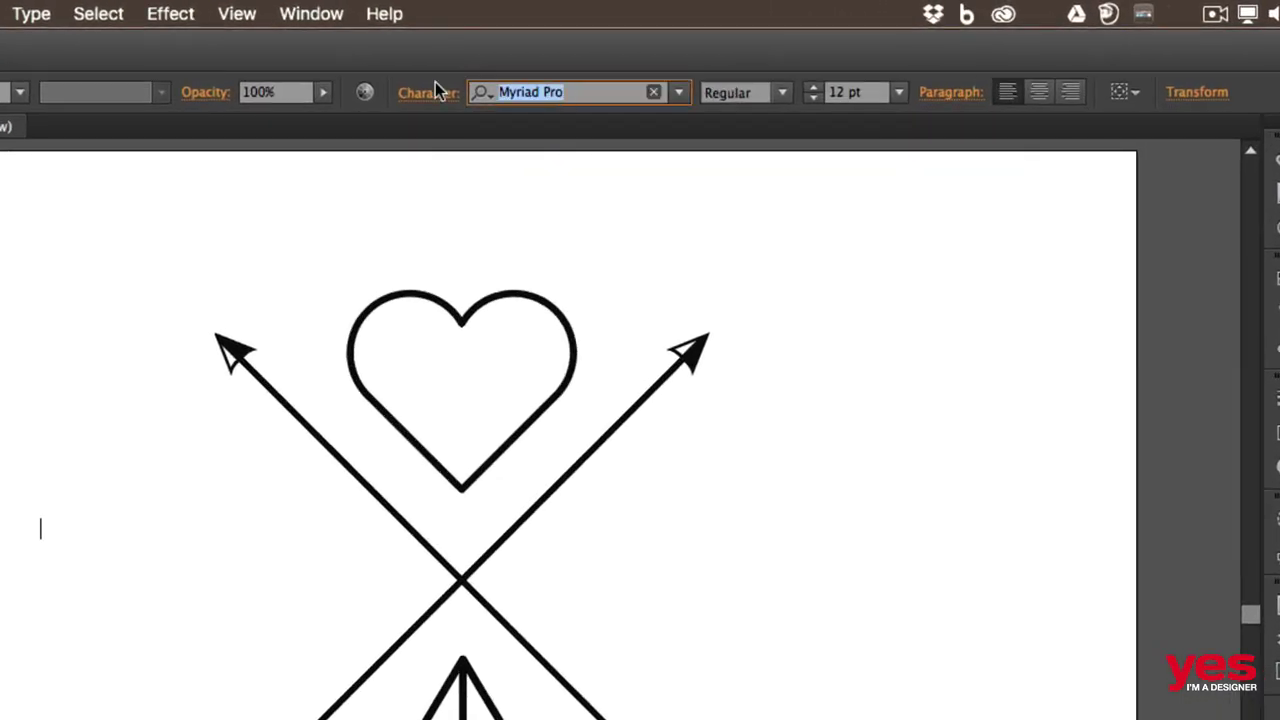
{"action": "type", "text": "futu"}
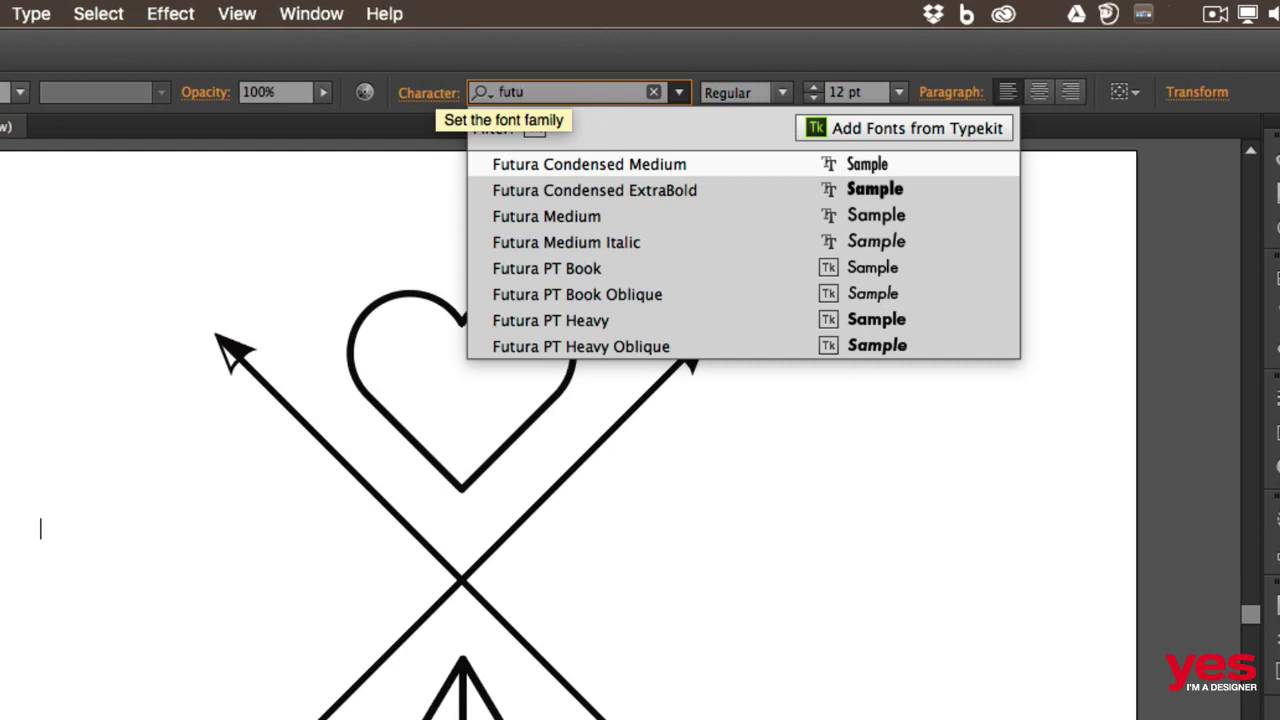
{"action": "left_click", "coordinate": [639, 319]}
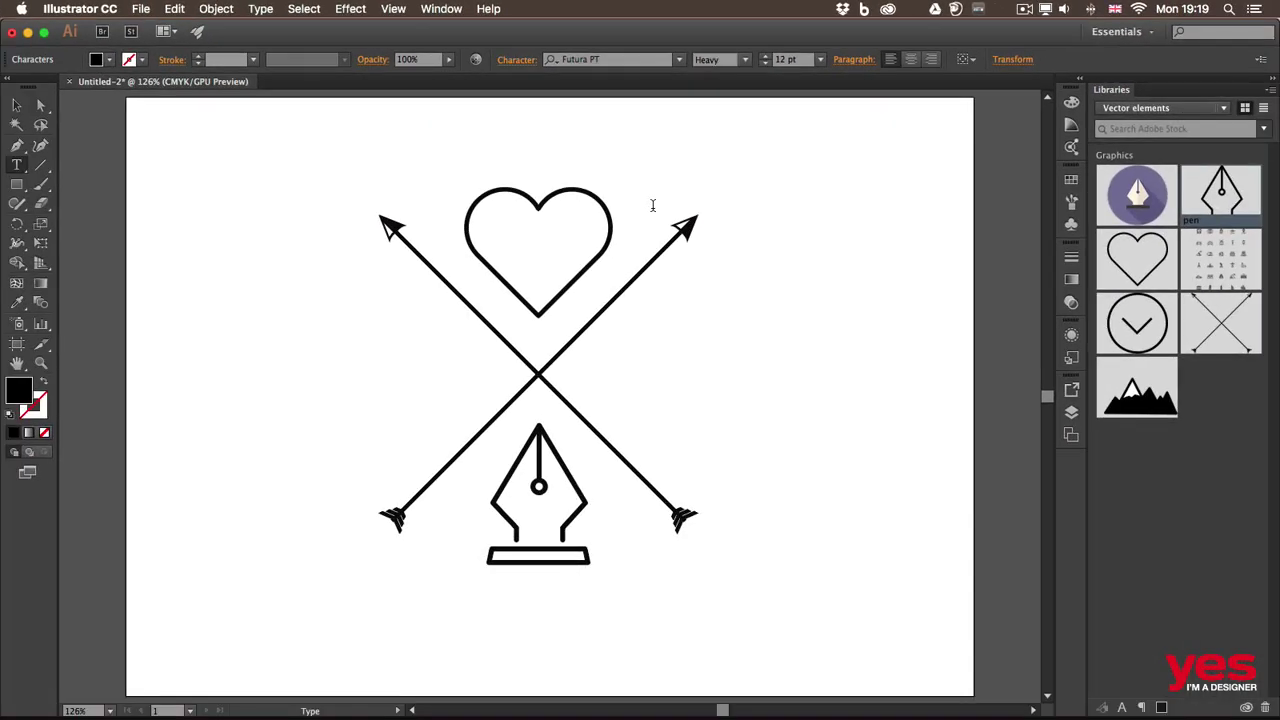
{"action": "type", "text": "A"}
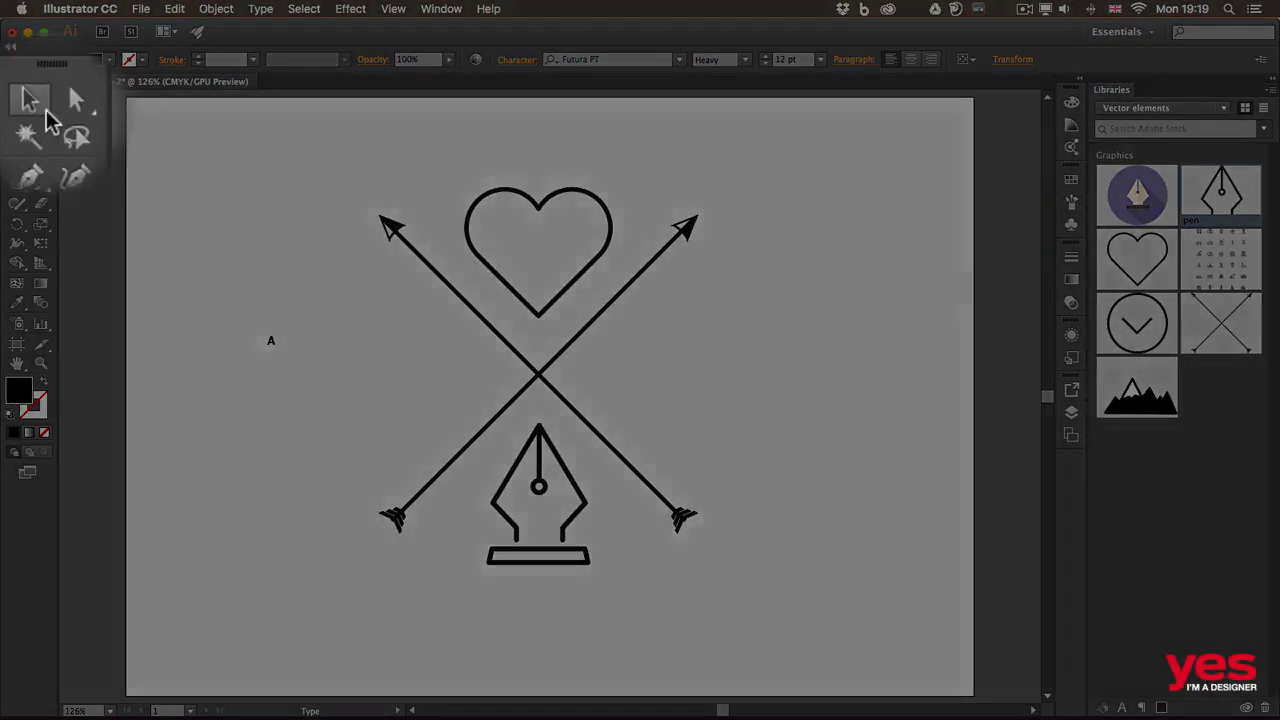
- Enlarge the letter A to about 104 pt and move it into the gap left of the arrows' crossing
{"action": "left_click", "coordinate": [16, 104]}
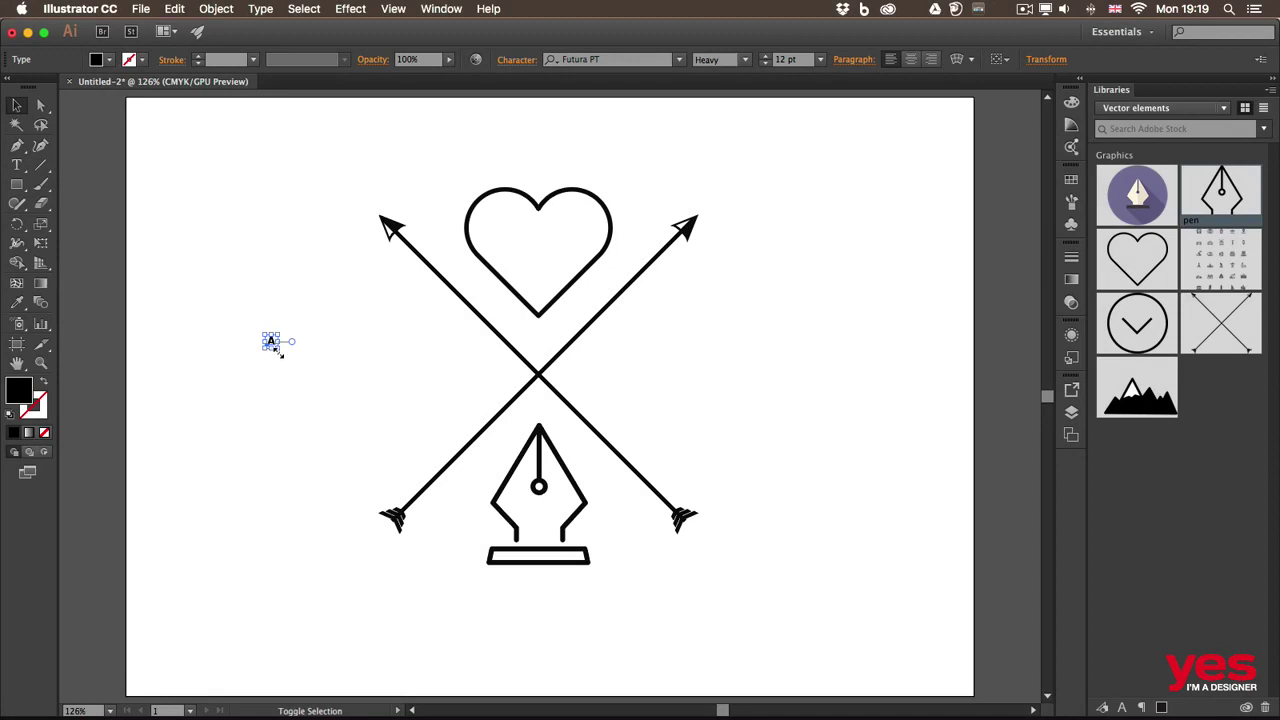
{"action": "left_click_drag", "start_coordinate": [279, 351], "coordinate": [381, 458]}
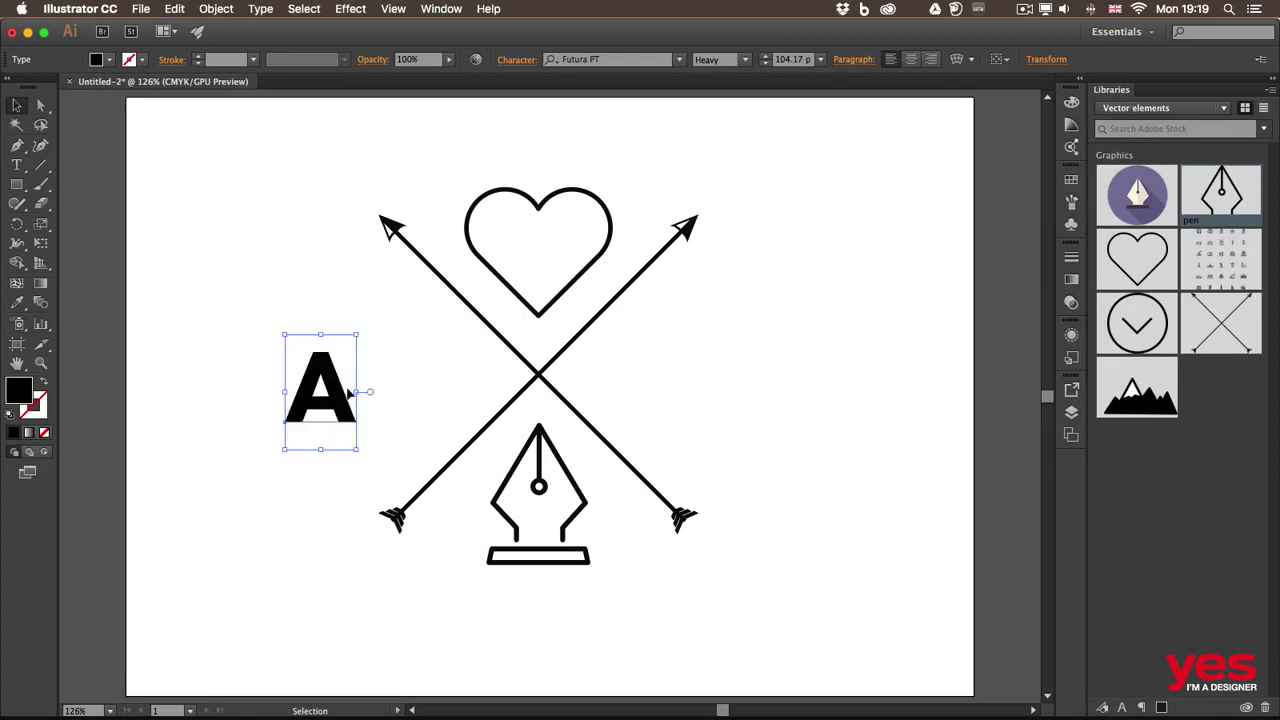
{"action": "left_click_drag", "start_coordinate": [335, 391], "coordinate": [424, 375]}
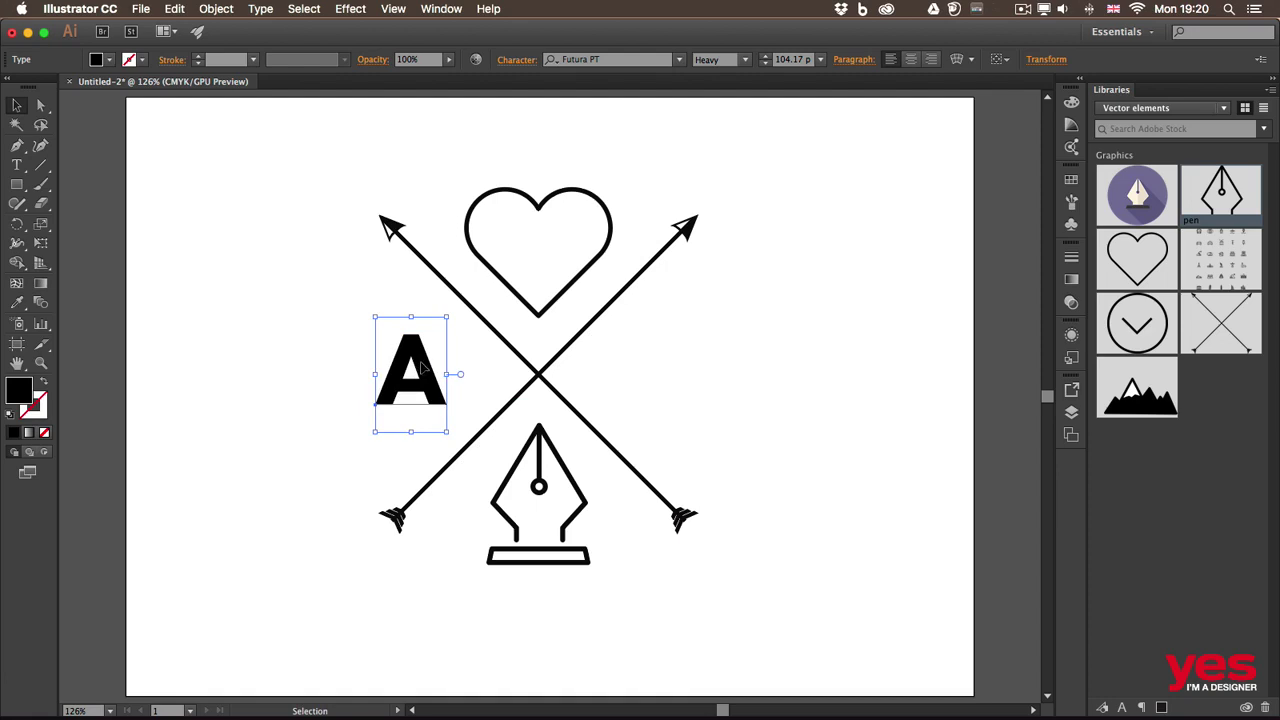
- Duplicate the letter A horizontally into the gap right of the arrows' crossing and change the copy to a centred "i"
{"action": "key", "text": "alt"}
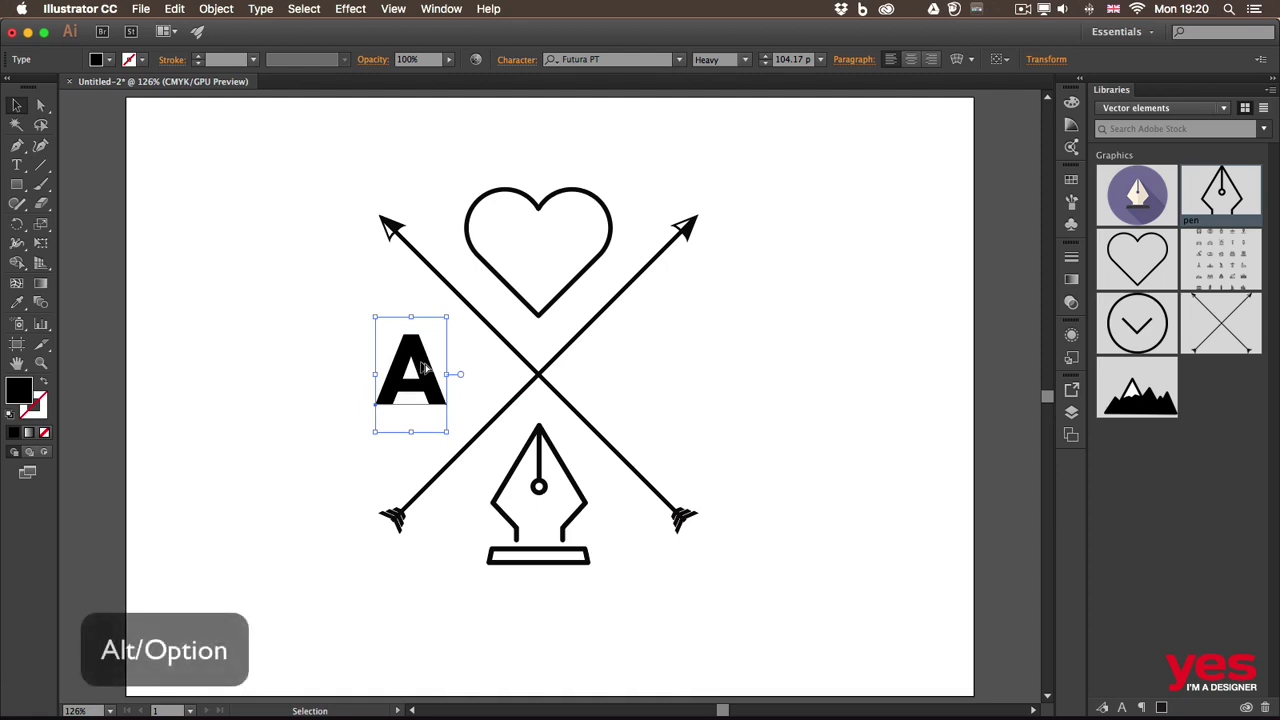
{"action": "left_click_drag", "start_coordinate": [422, 369], "coordinate": [680, 368]}
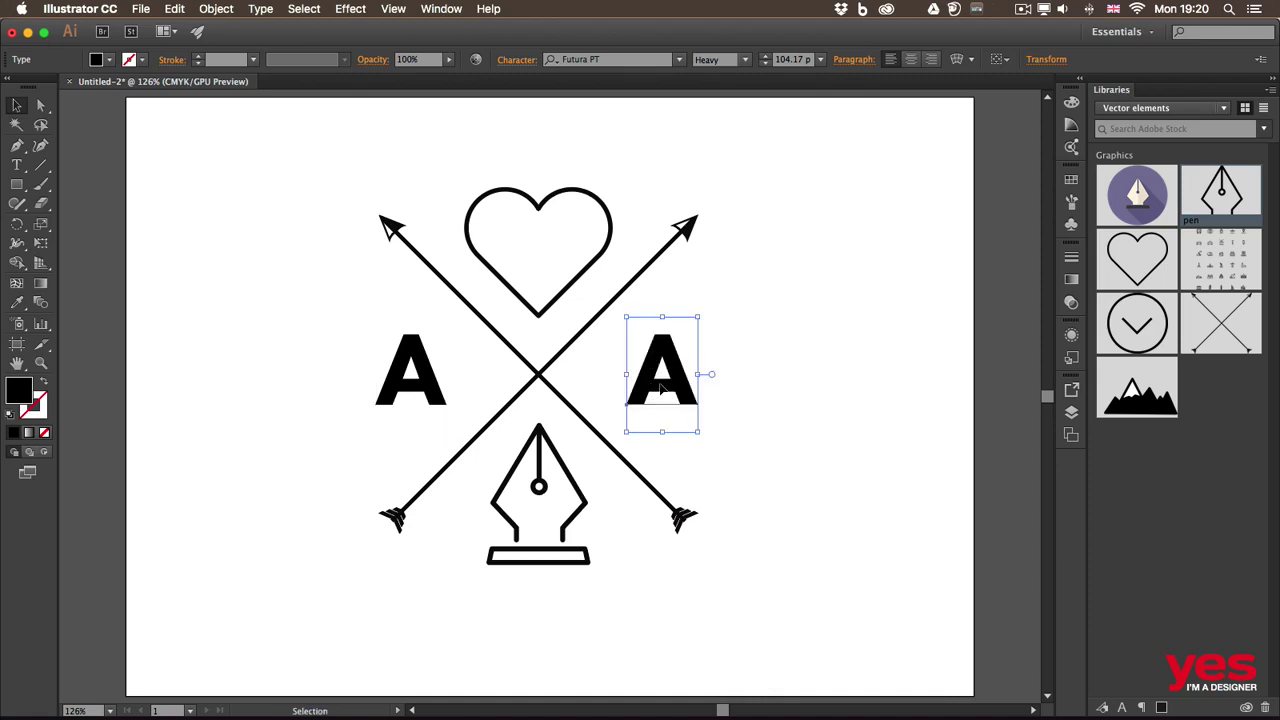
{"action": "double_click", "coordinate": [659, 390]}
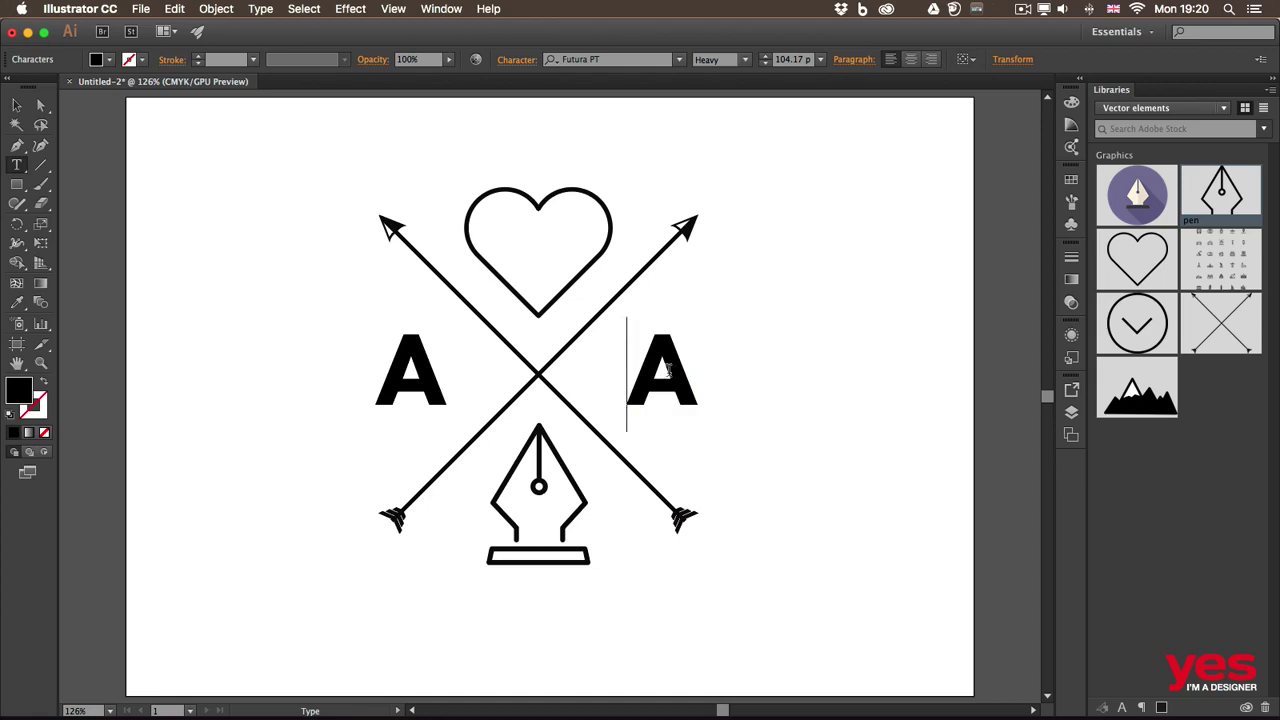
{"action": "double_click", "coordinate": [637, 363]}
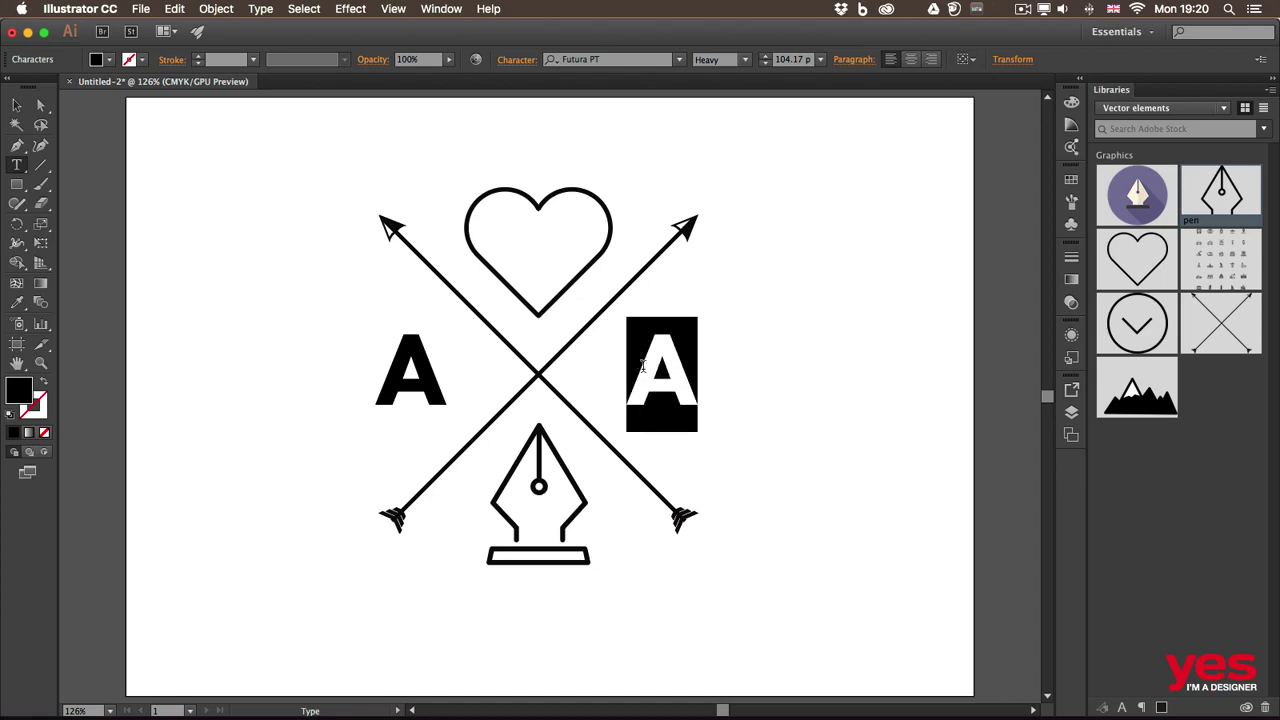
{"action": "type", "text": "i"}
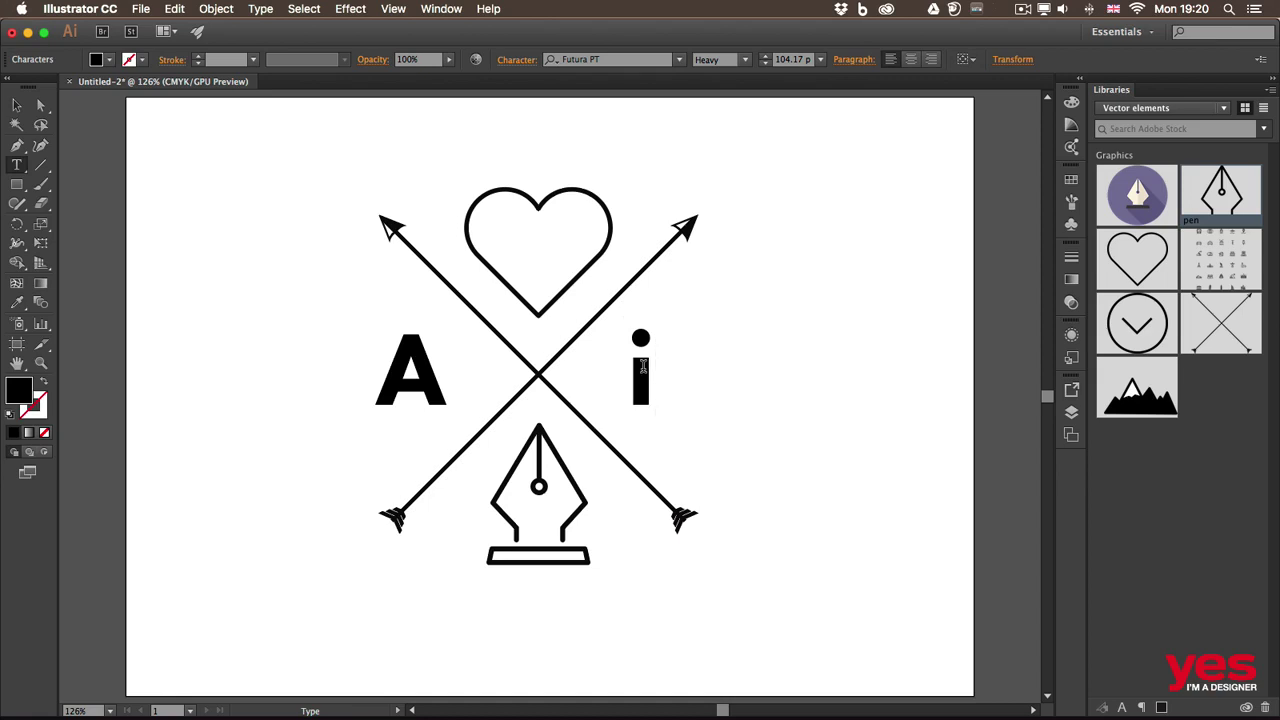
{"action": "key", "text": "Escape"}
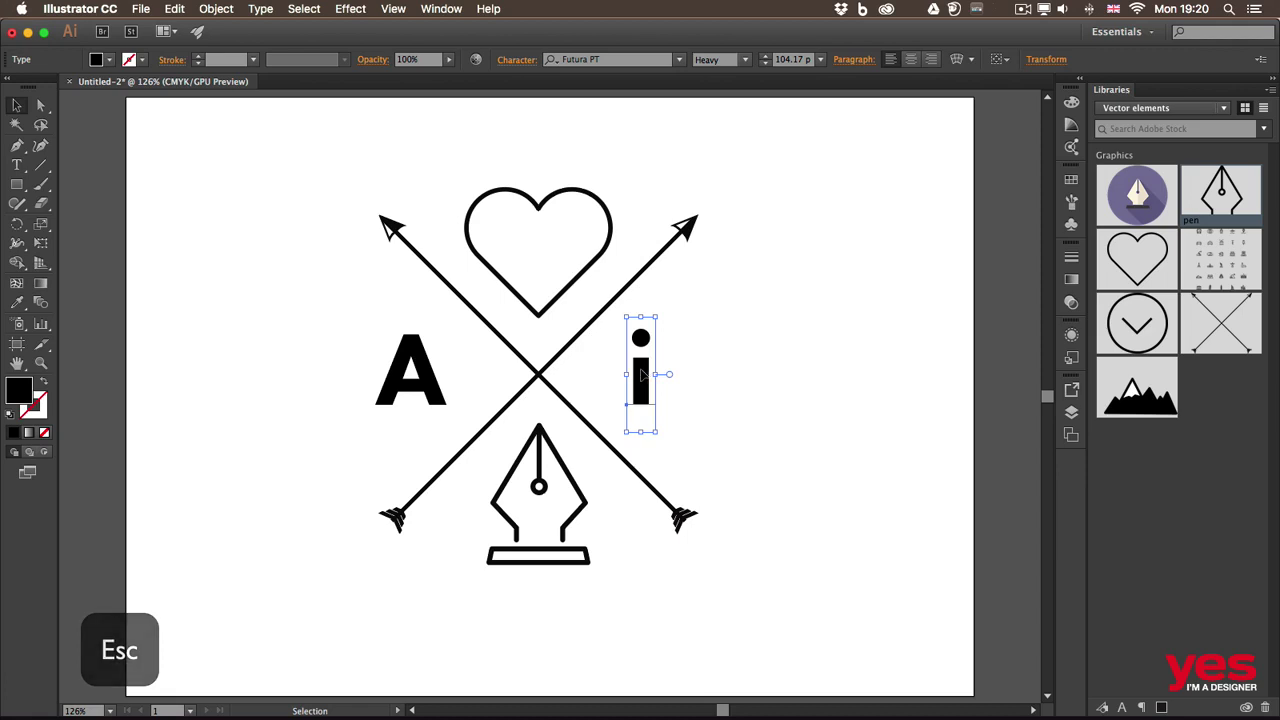
{"action": "left_click_drag", "start_coordinate": [645, 373], "coordinate": [662, 373]}
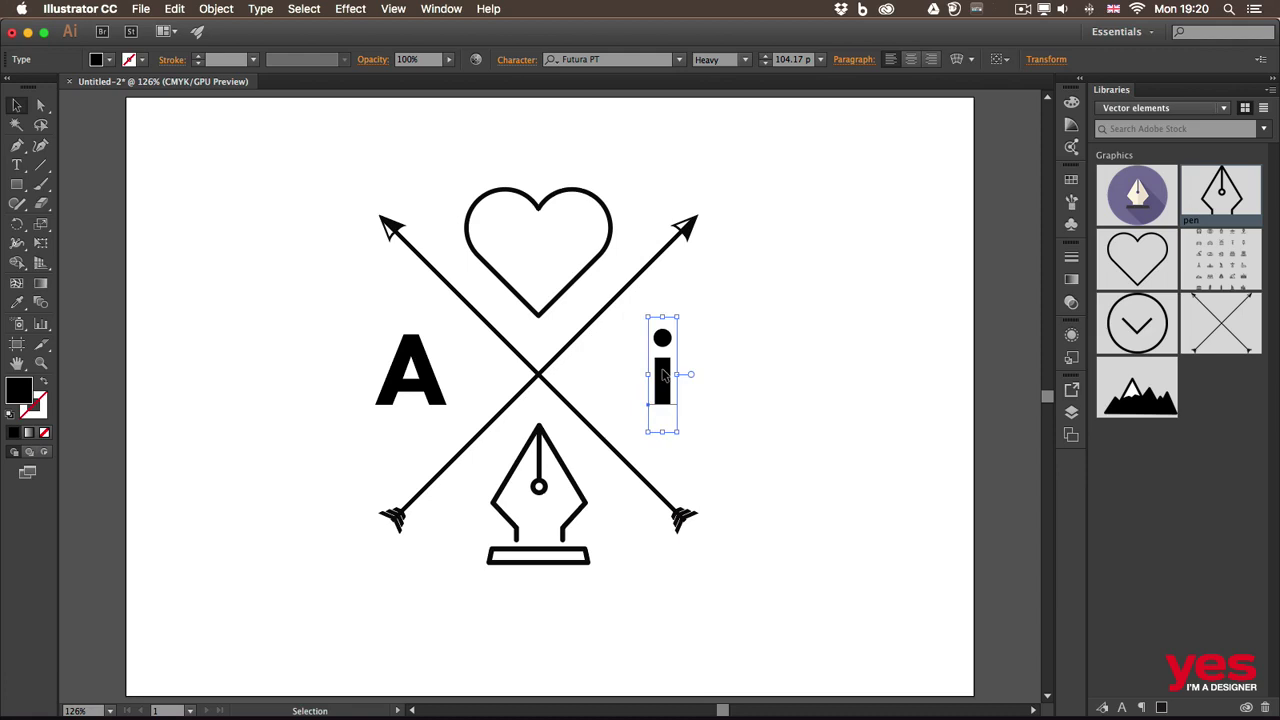
- Duplicate the letter i below the pen graphic and replace the copy's text with "SINCE 1987"
{"action": "left_click_drag", "start_coordinate": [662, 373], "coordinate": [513, 610]}
{"action": "key", "text": "t"}
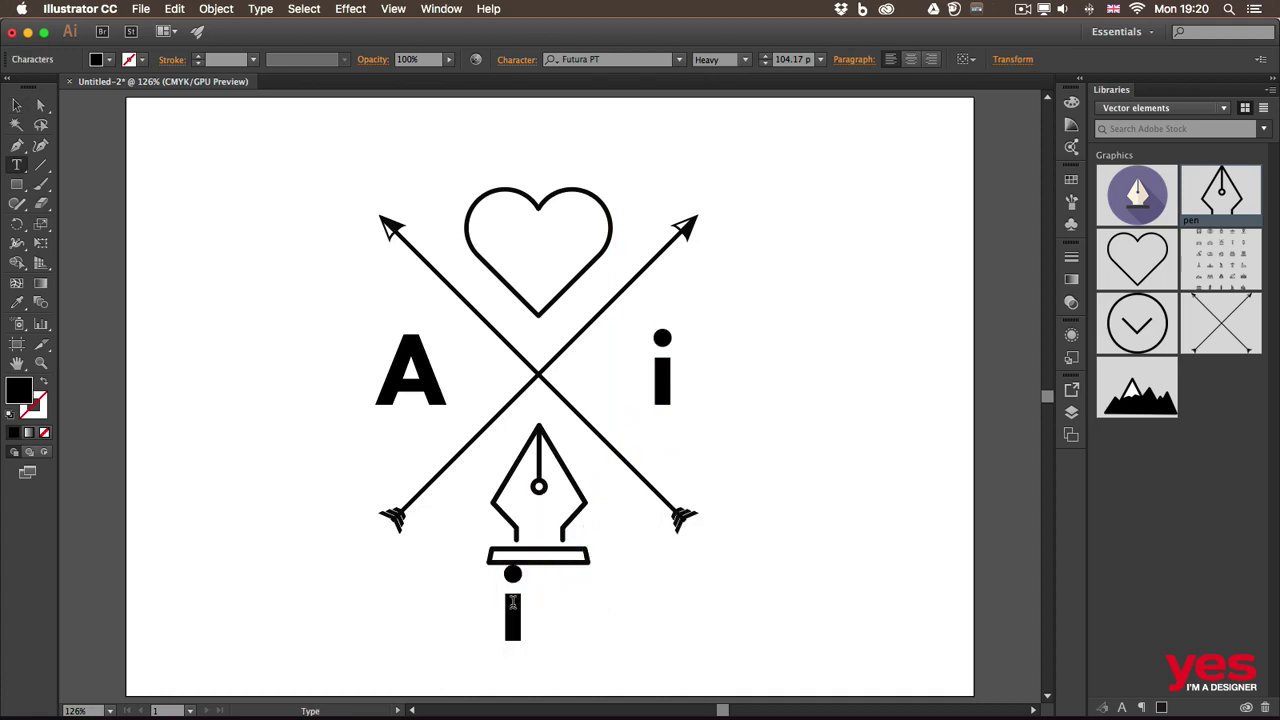
{"action": "left_click", "coordinate": [512, 603]}
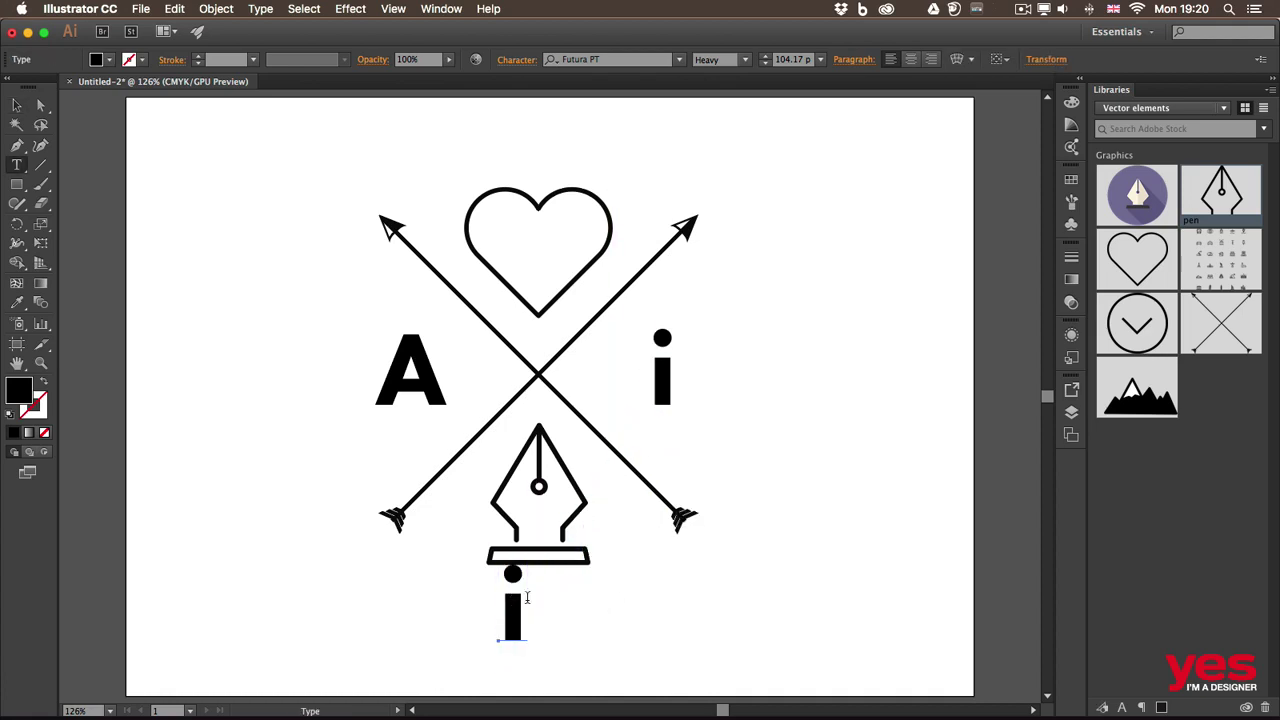
{"action": "left_click_drag", "start_coordinate": [527, 597], "coordinate": [486, 596]}
{"action": "type", "text": "A"}
{"action": "key", "text": "BackSpace"}
{"action": "type", "text": "S"}
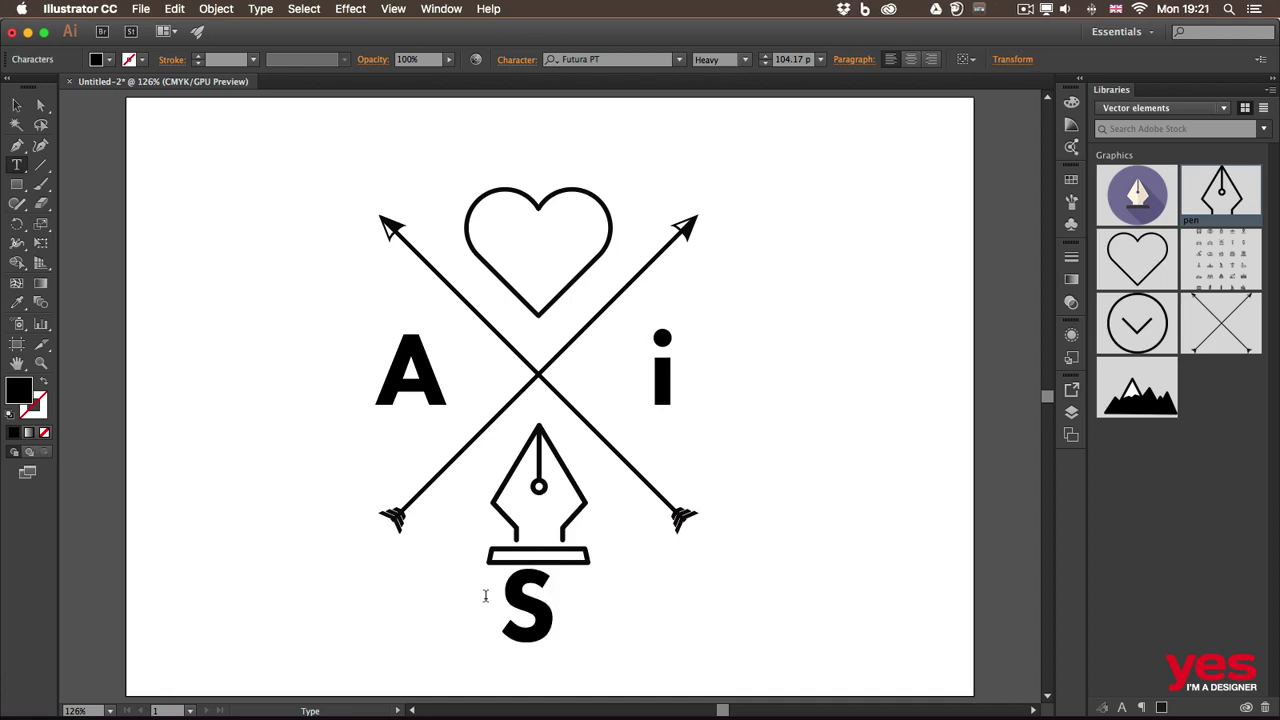
{"action": "type", "text": "INCE 1987"}
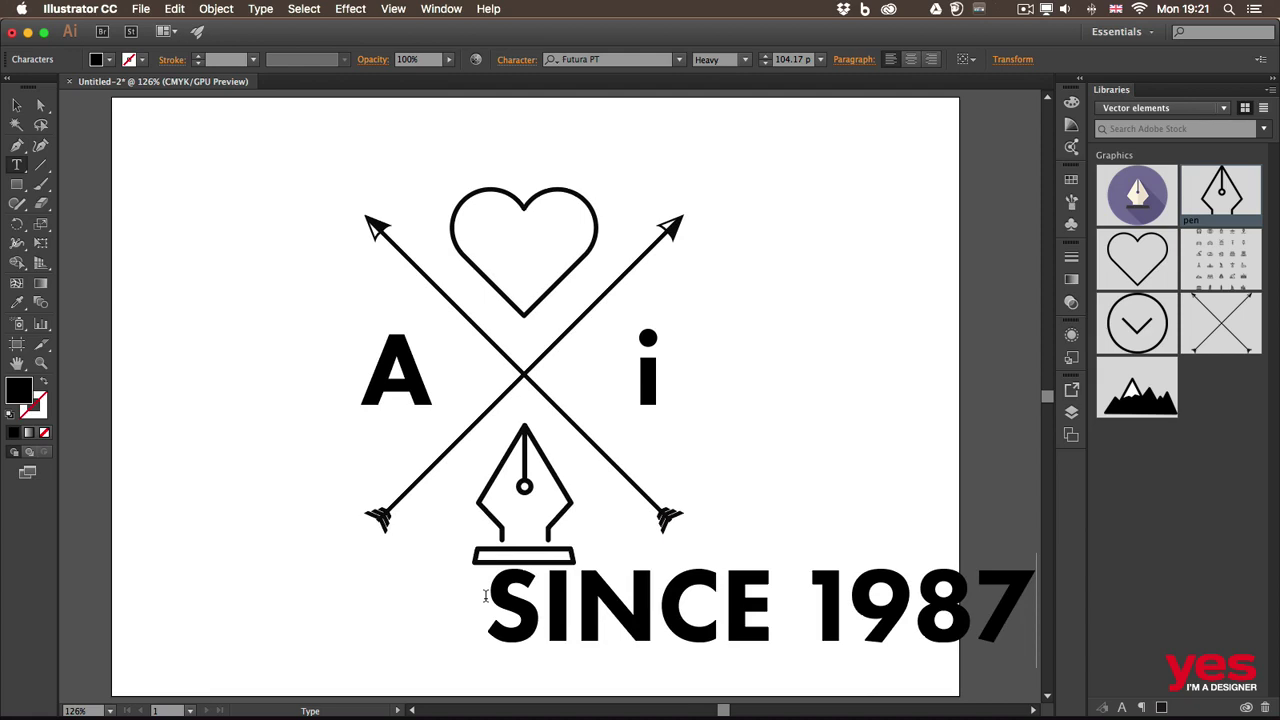
{"action": "key", "text": "Escape"}
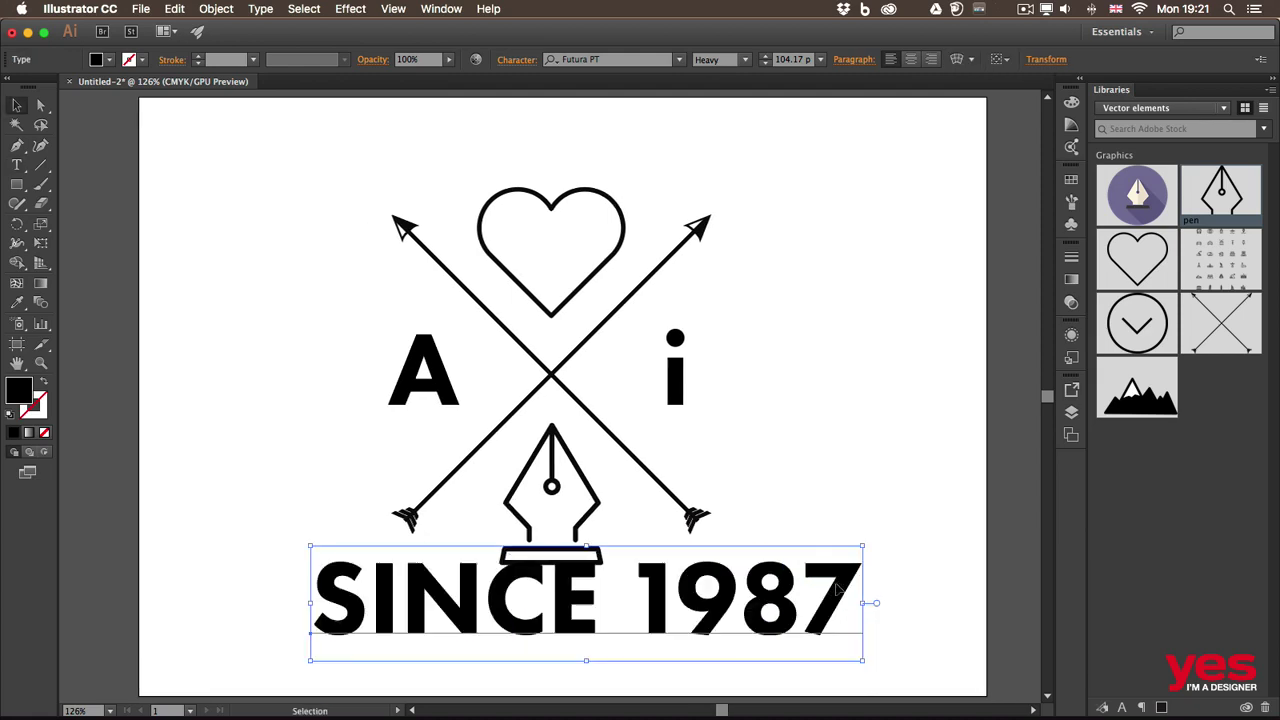
- Change the font style of the whole "SINCE 1987" text to Futura PT Book
{"action": "double_click", "coordinate": [846, 582]}
{"action": "left_click_drag", "start_coordinate": [846, 582], "coordinate": [312, 566]}
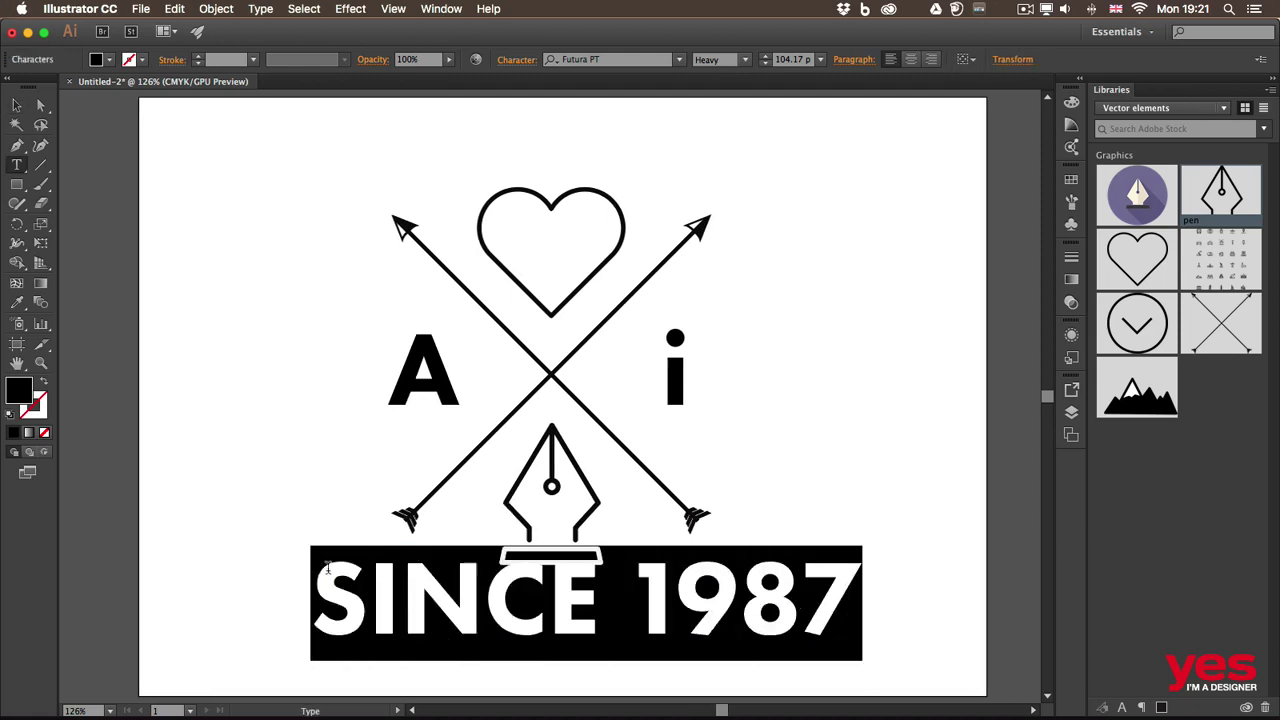
{"action": "left_click", "coordinate": [742, 61]}
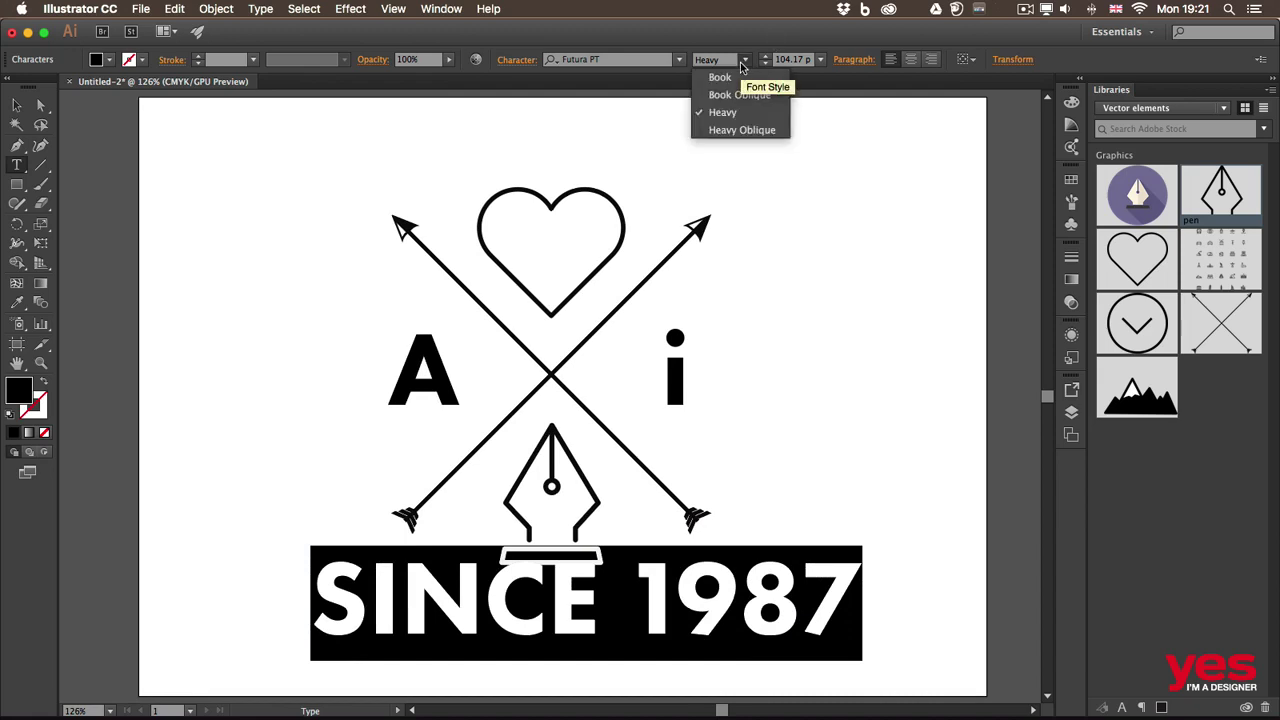
{"action": "left_click", "coordinate": [739, 77]}
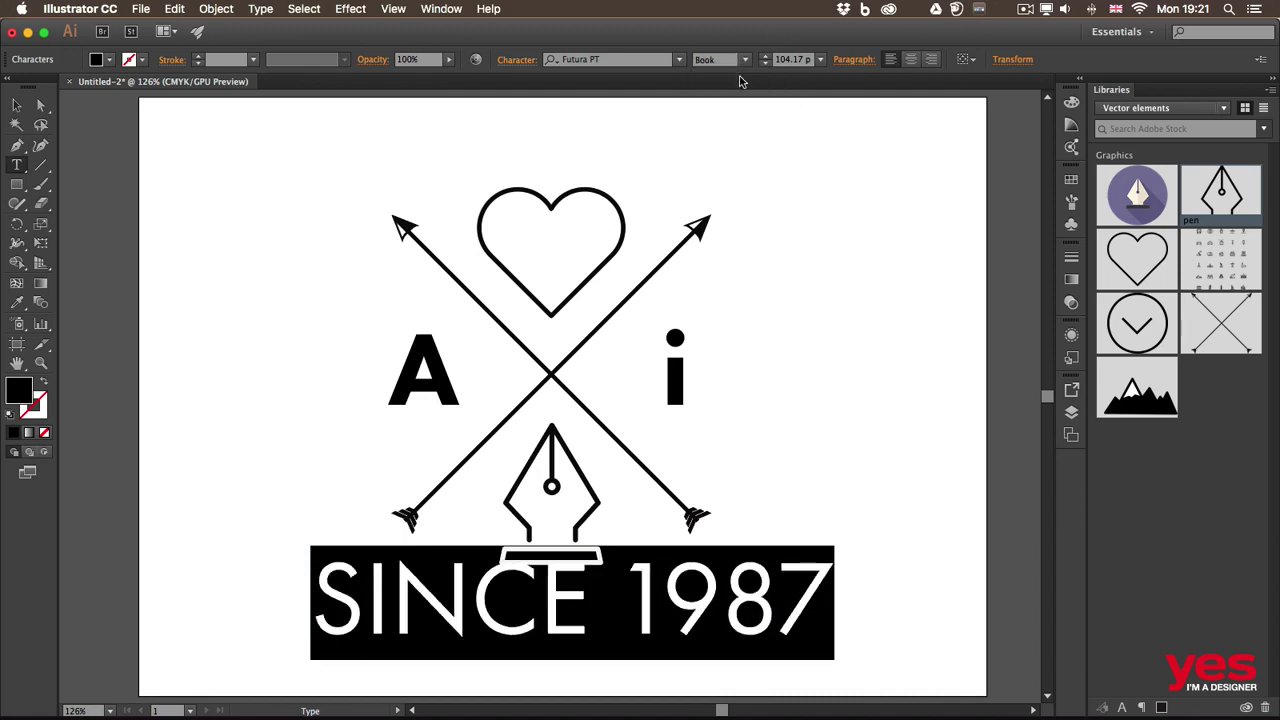
{"action": "left_click", "coordinate": [753, 577]}
{"action": "key", "text": "Escape"}
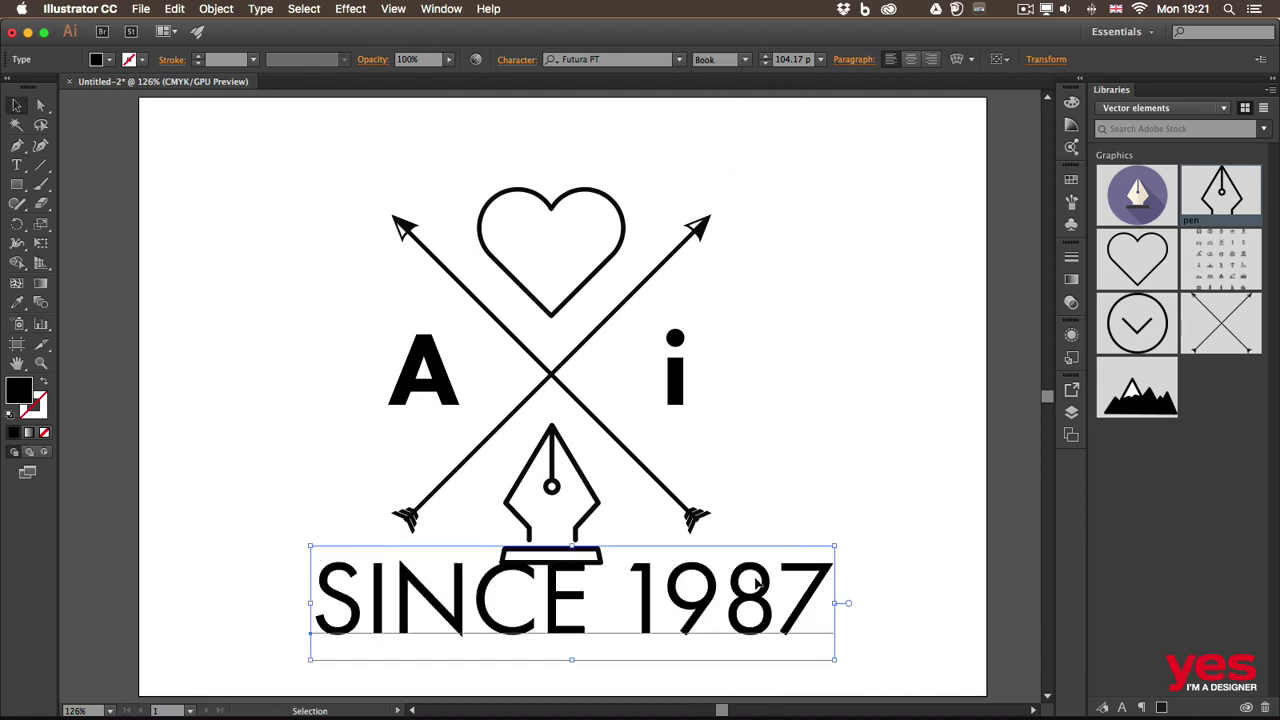
- Scale the "SINCE 1987" text down to about 37 pt and place it slightly below the pen's base
{"action": "left_click_drag", "start_coordinate": [840, 547], "coordinate": [578, 592]}
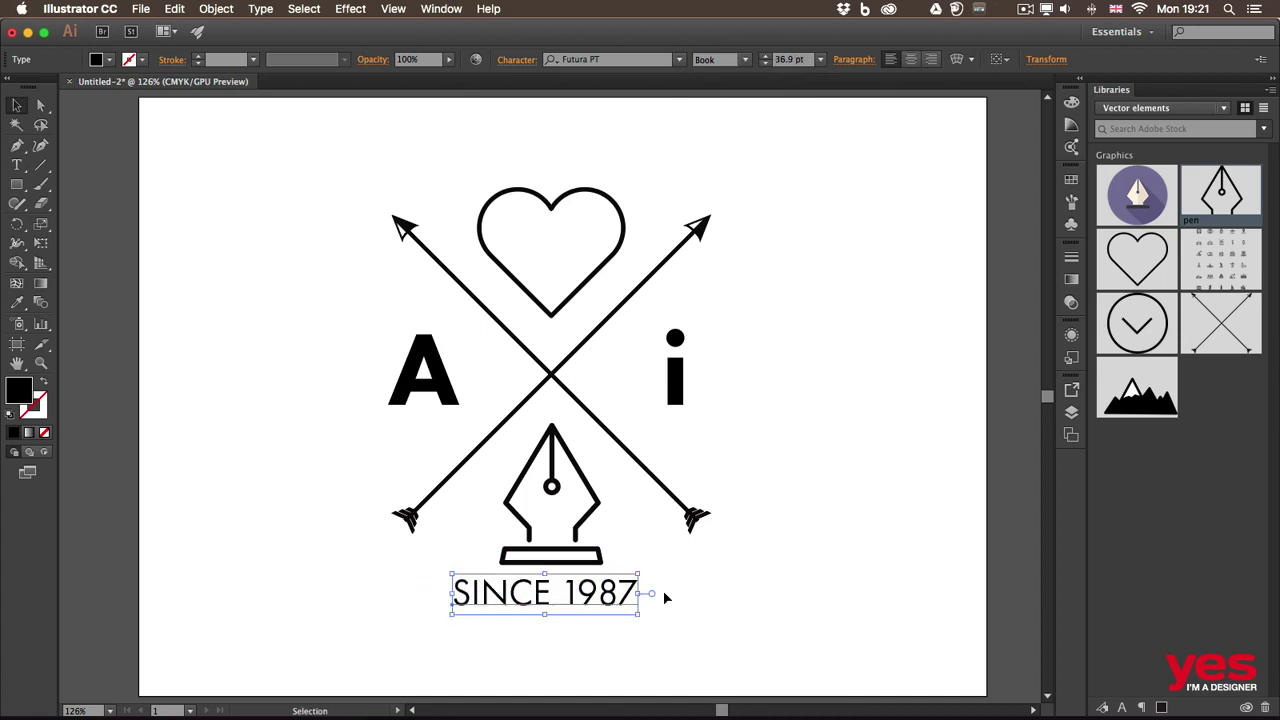
{"action": "left_click", "coordinate": [738, 590]}
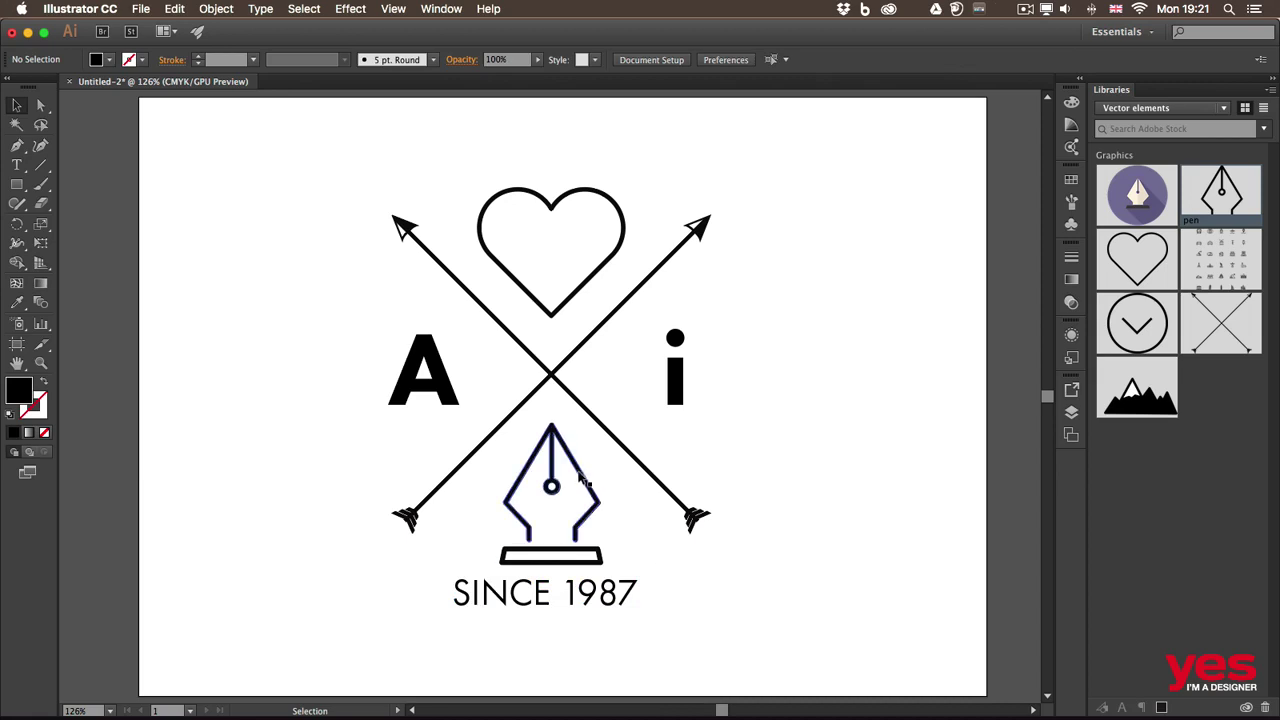
{"action": "left_click_drag", "start_coordinate": [577, 597], "coordinate": [578, 605]}
{"action": "left_click", "coordinate": [746, 590]}
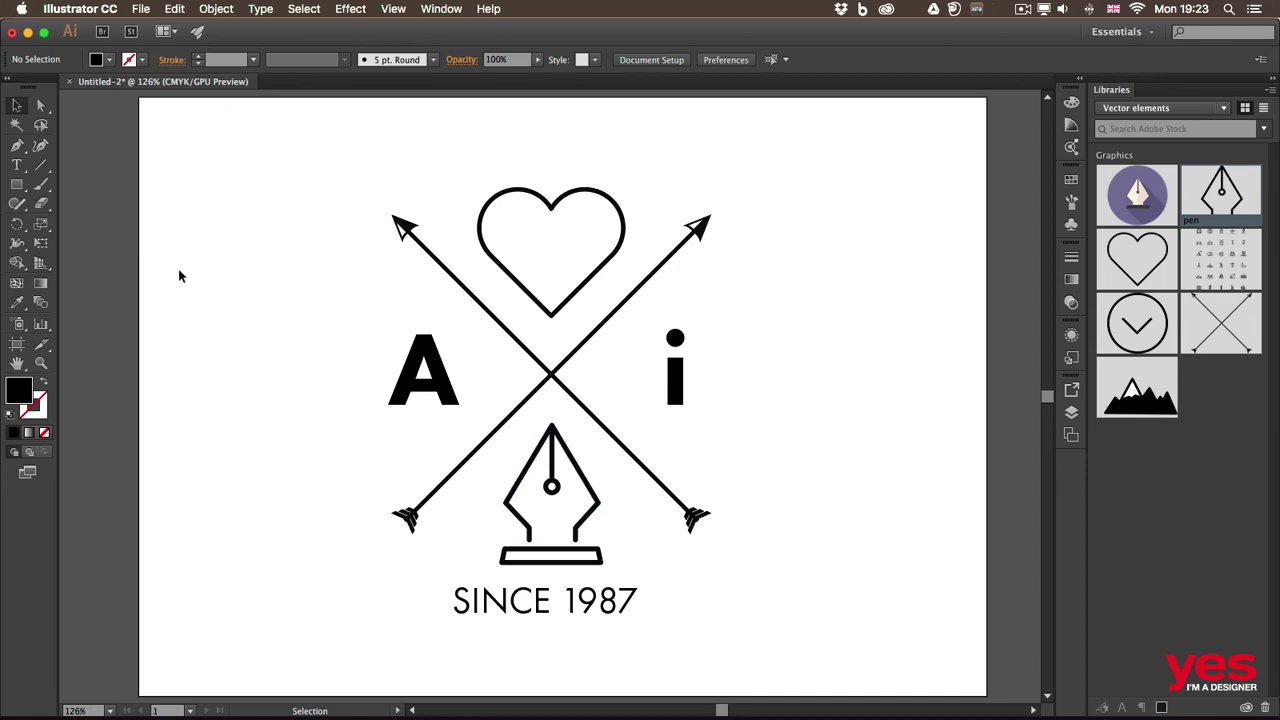
- Save the document as "ai logo.ai" in the Illustrator folder in Adobe Illustrator (ai) format, replacing the existing file
{"action": "left_click", "coordinate": [141, 8]}
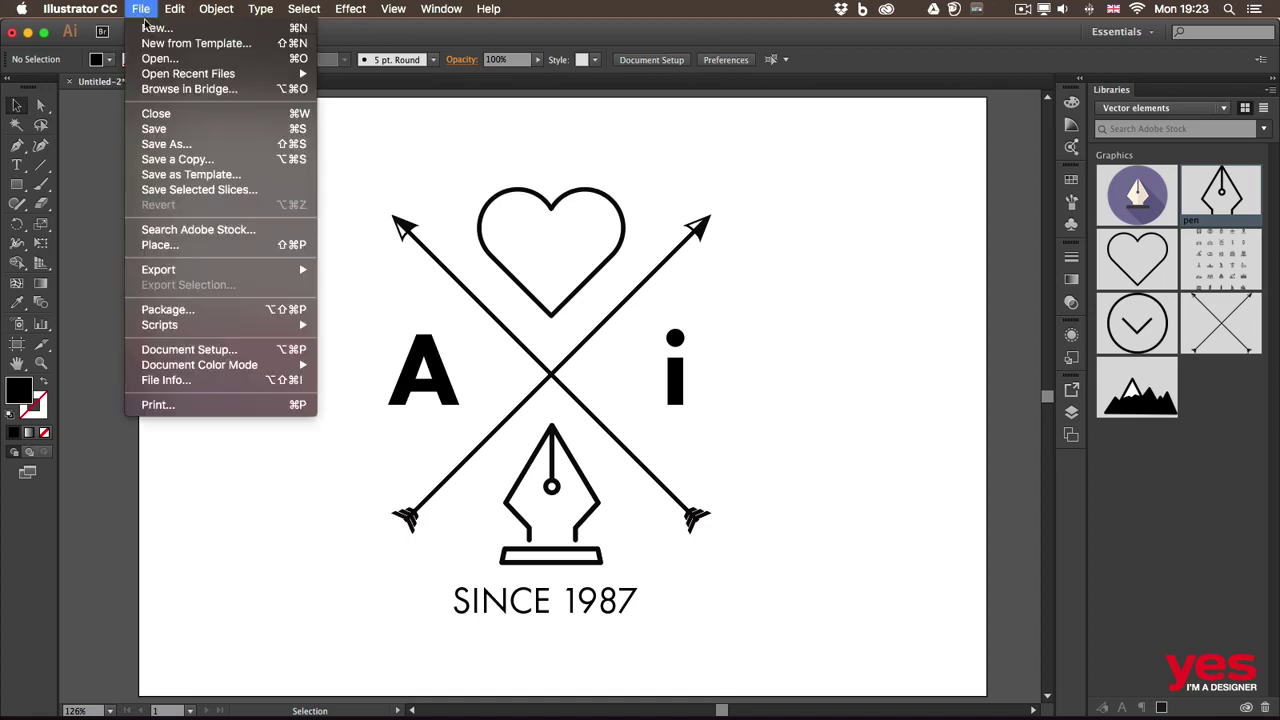
{"action": "left_click", "coordinate": [176, 128]}
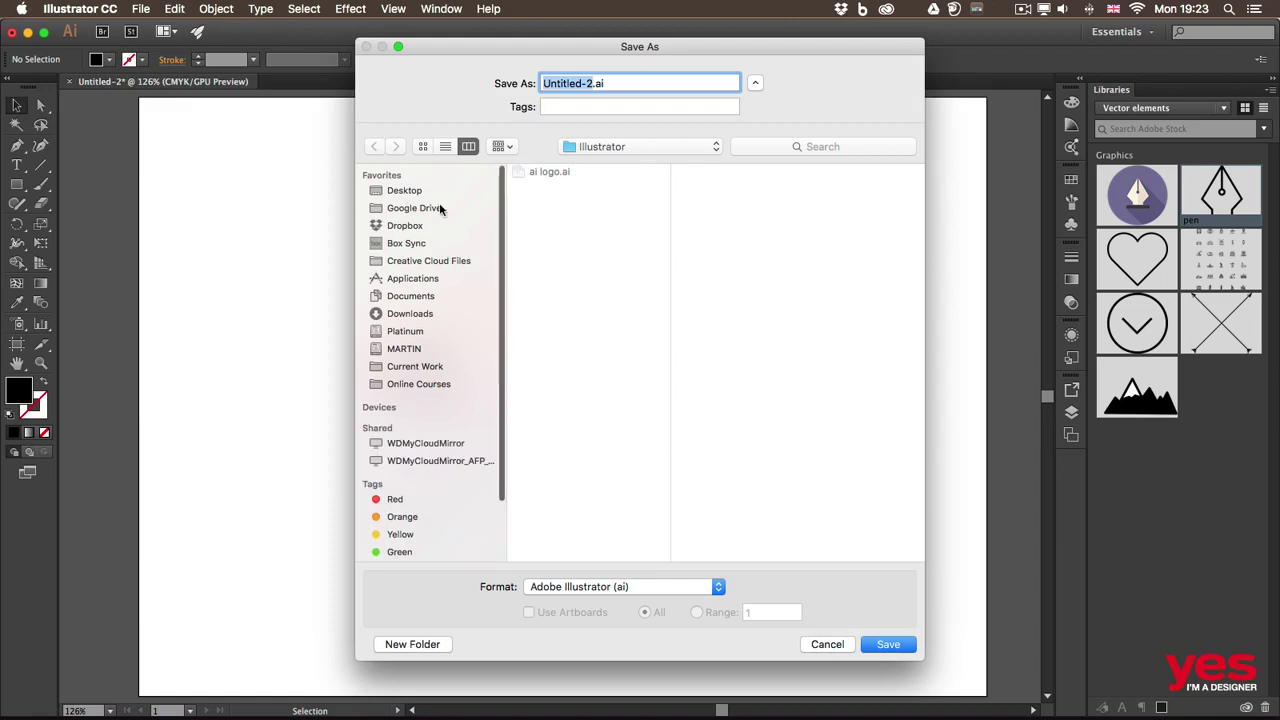
{"action": "left_click", "coordinate": [532, 173]}
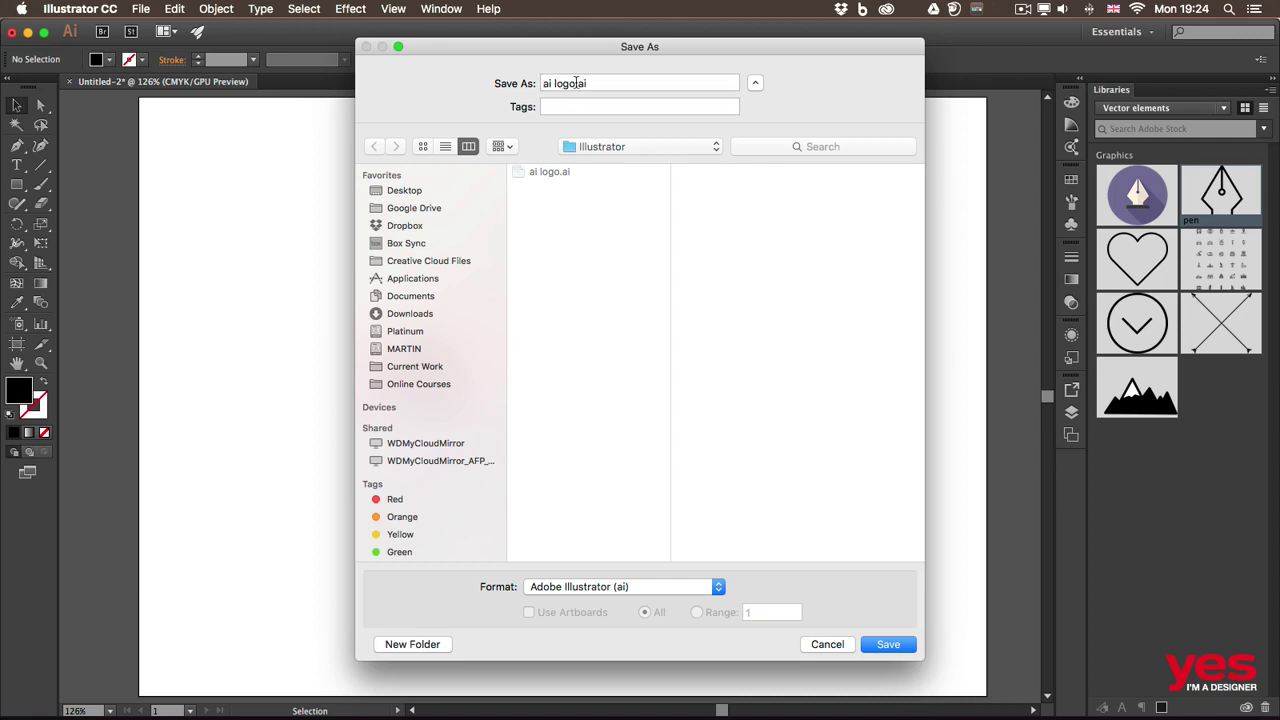
{"action": "left_click", "coordinate": [670, 586]}
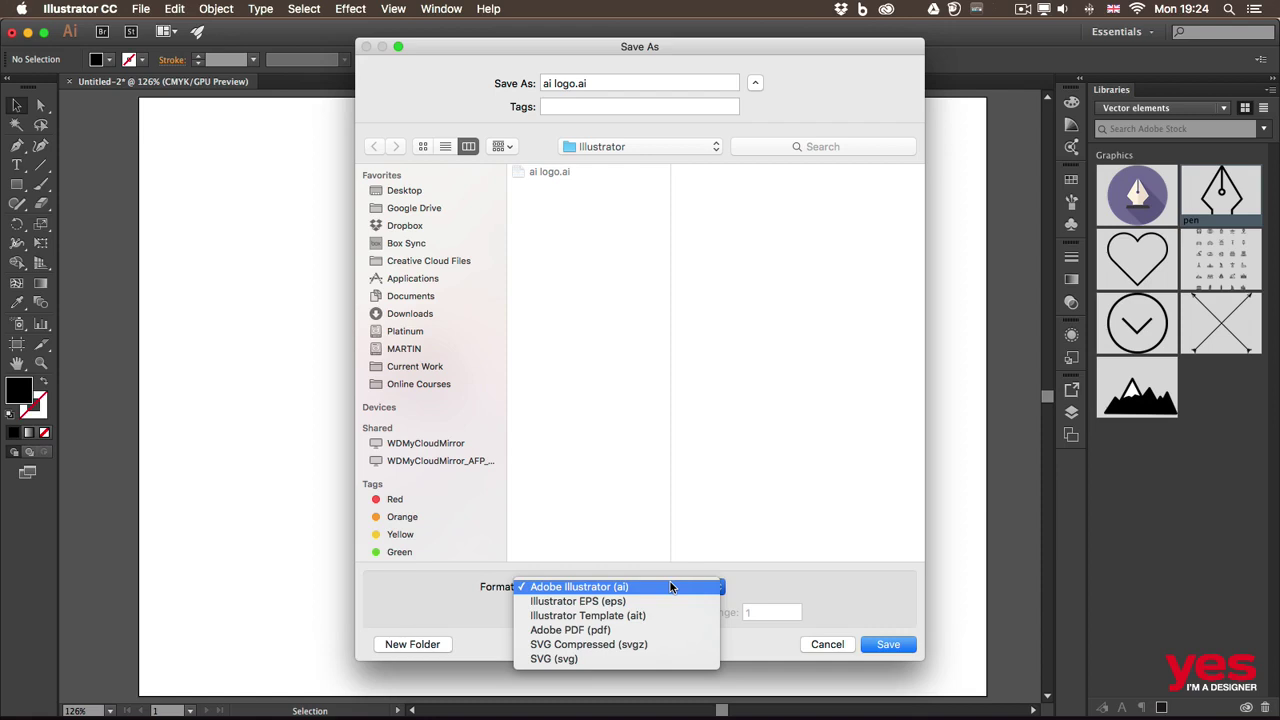
{"action": "left_click", "coordinate": [763, 582]}
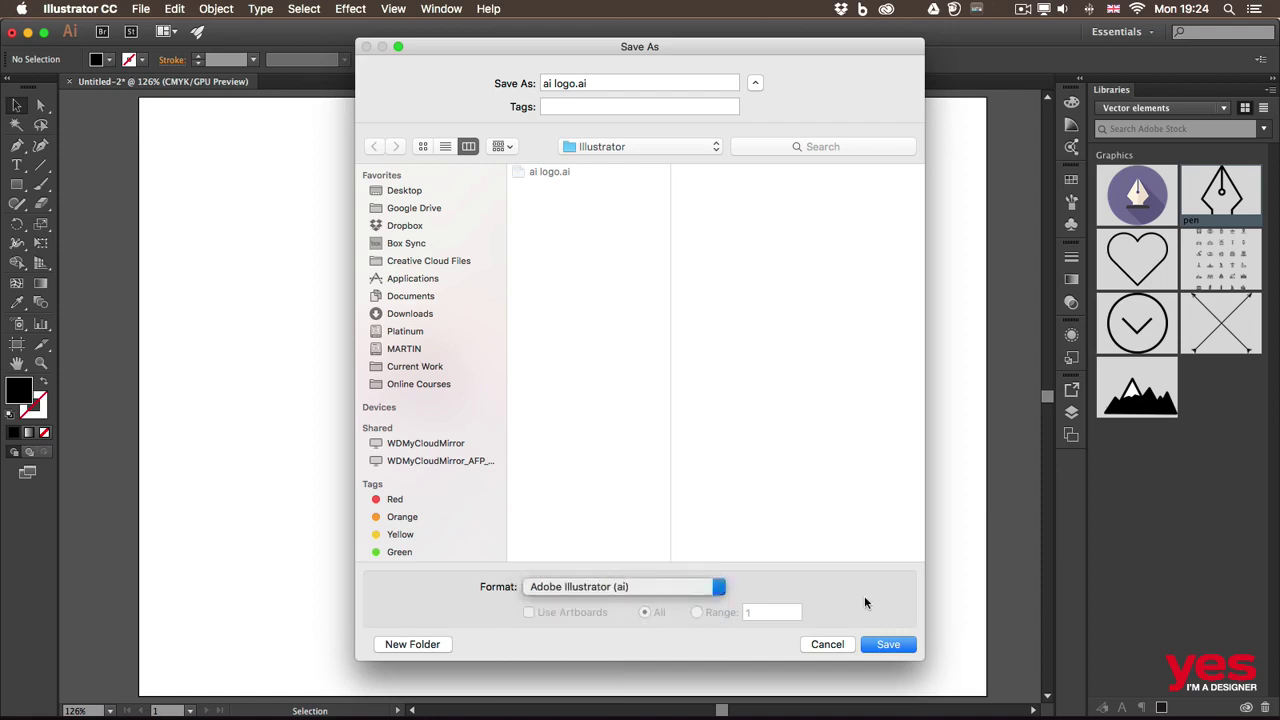
{"action": "left_click", "coordinate": [888, 644]}
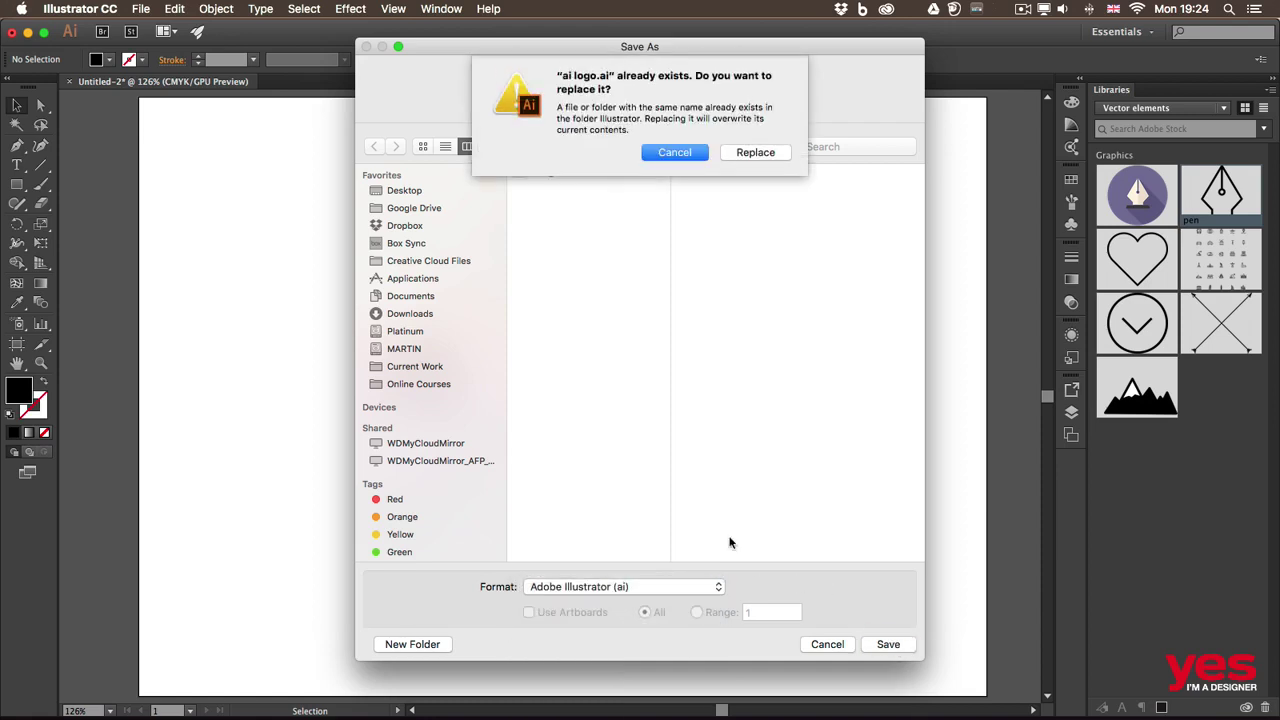
{"action": "left_click", "coordinate": [757, 152]}
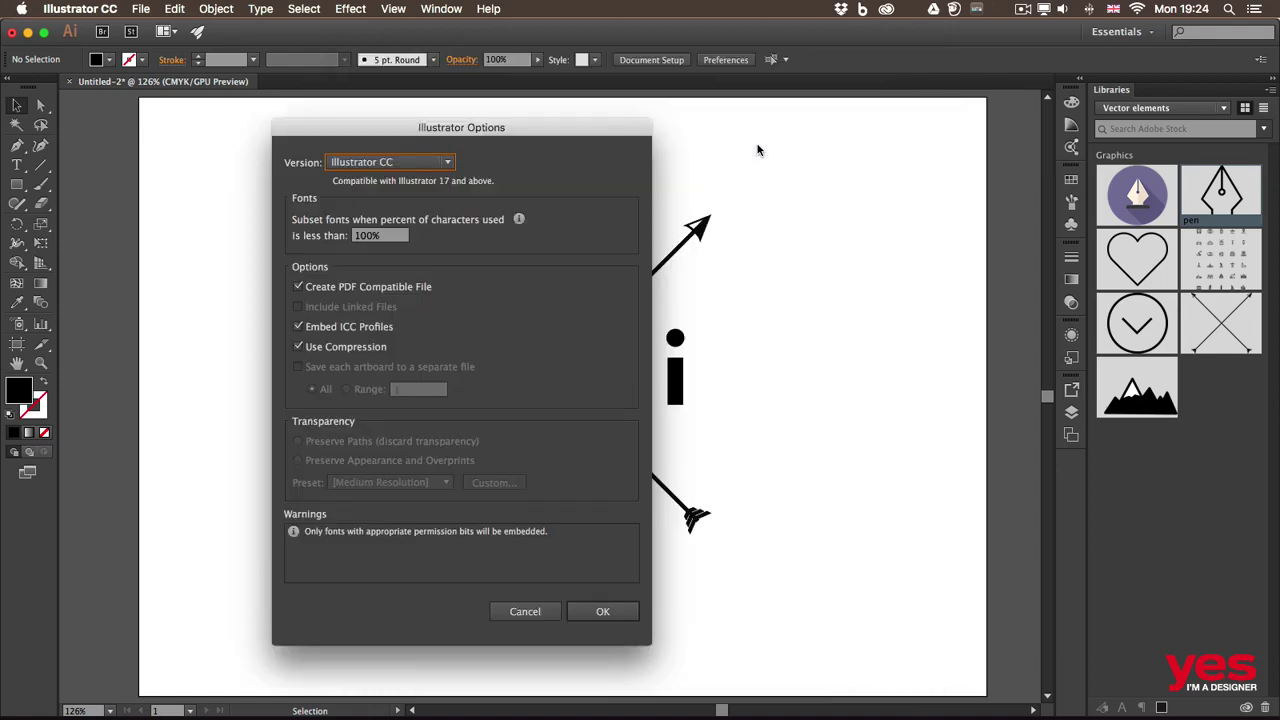
- Check the available legacy versions and complete the save with the version kept at Illustrator CC
{"action": "left_click", "coordinate": [411, 163]}
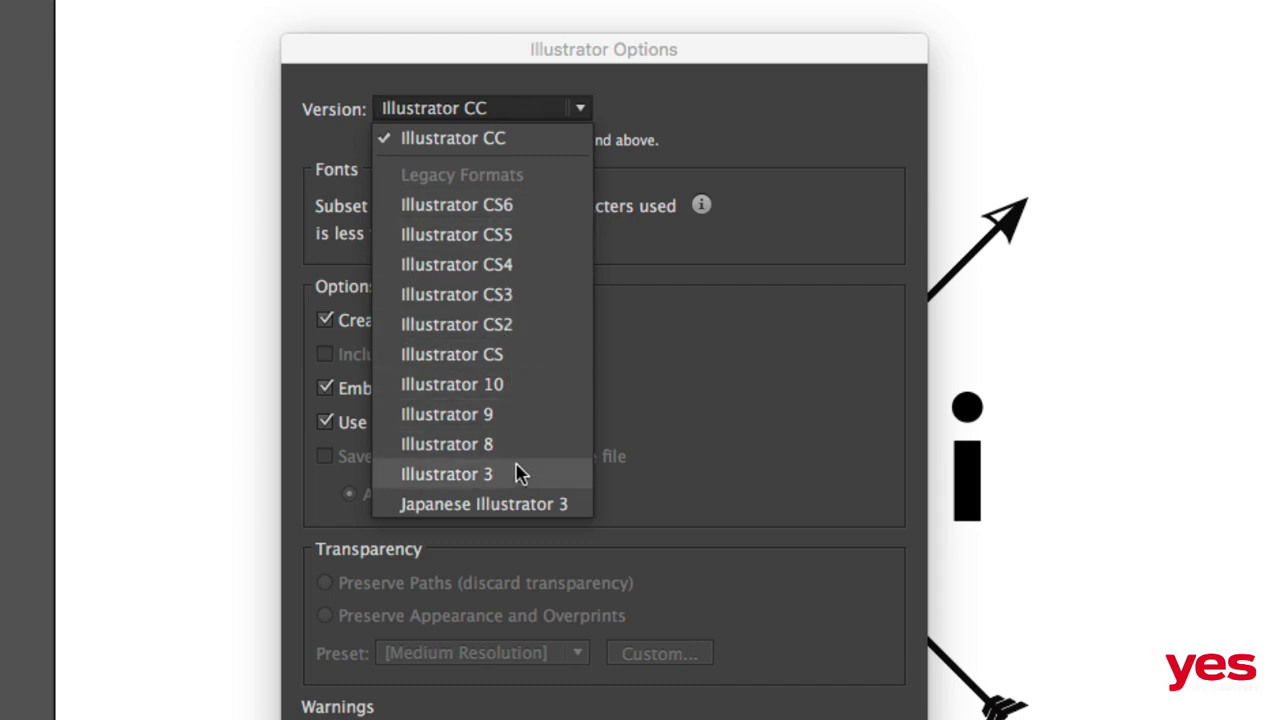
{"action": "left_click", "coordinate": [669, 124]}
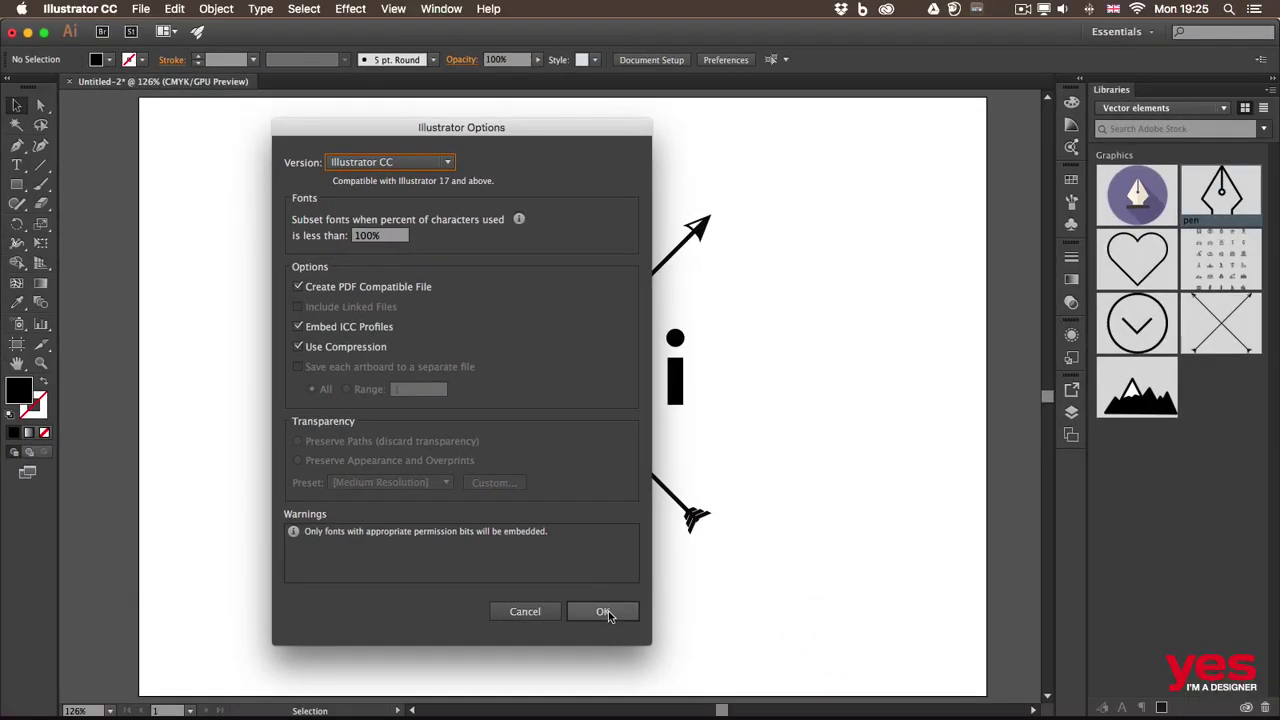
{"action": "left_click", "coordinate": [606, 612]}
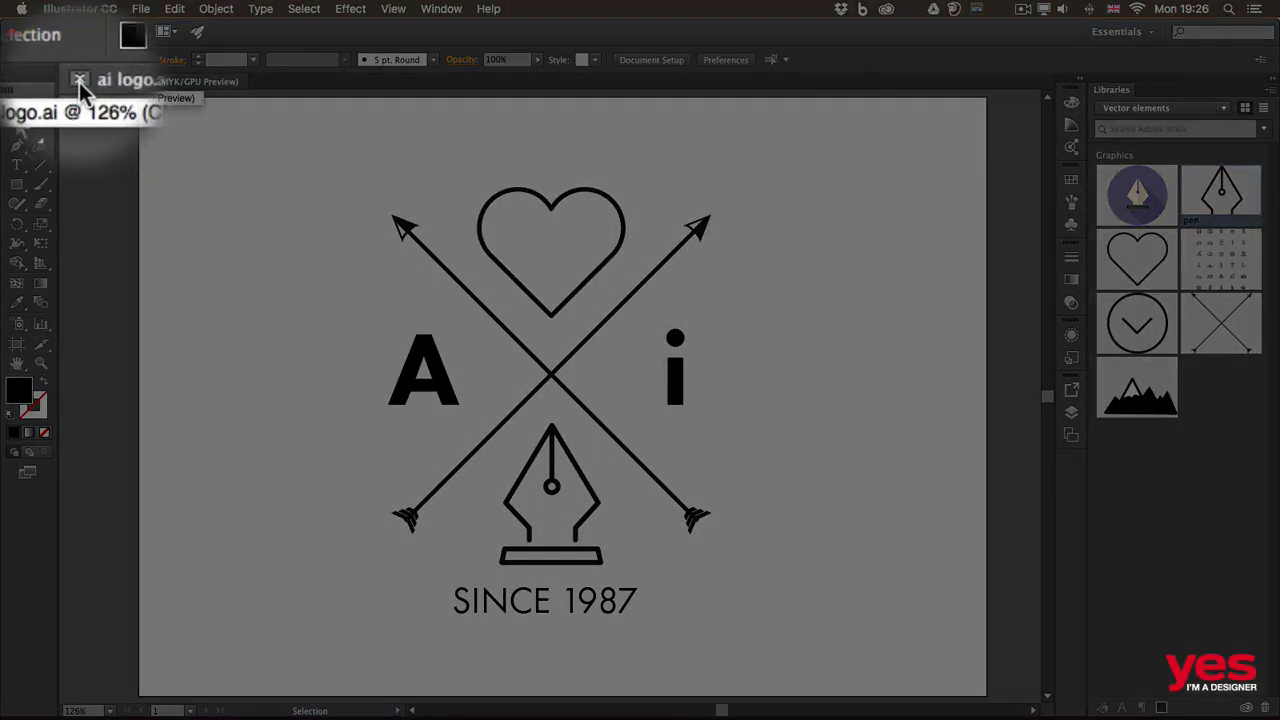
- Close the logo document and reopen "ai logo.ai" from the recently opened files
{"action": "left_click", "coordinate": [79, 82]}
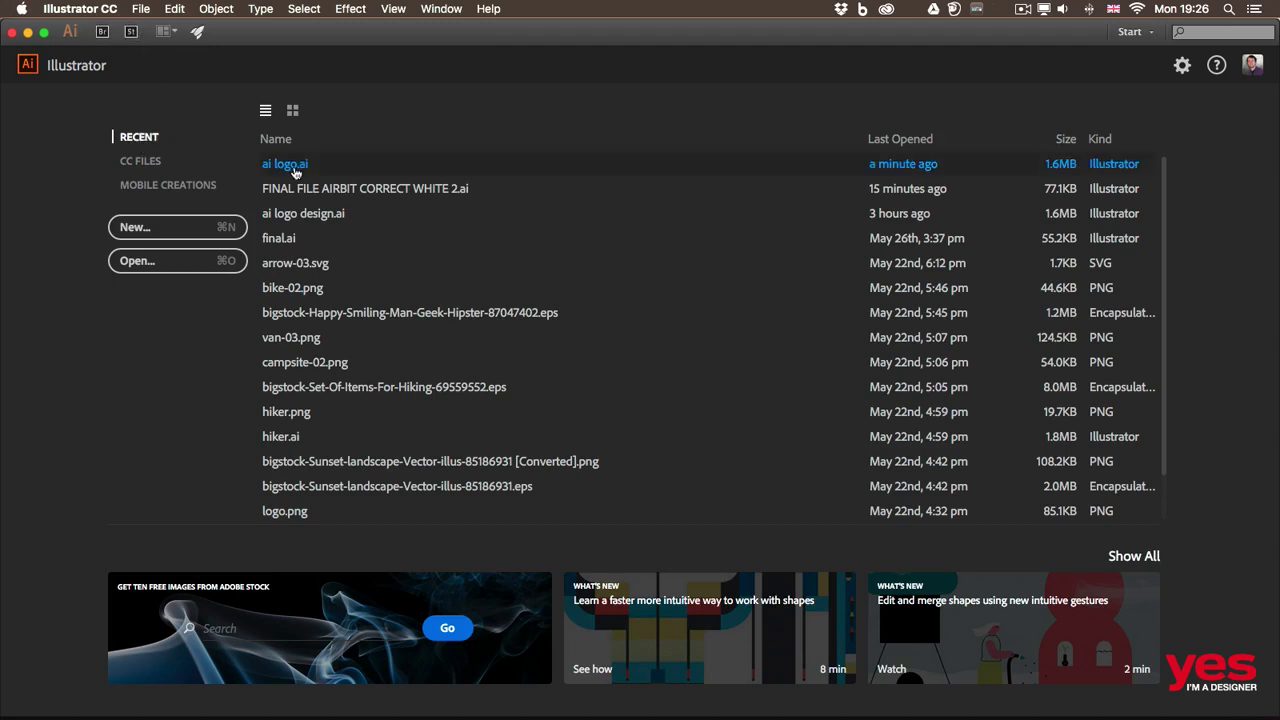
{"action": "left_click", "coordinate": [141, 9]}
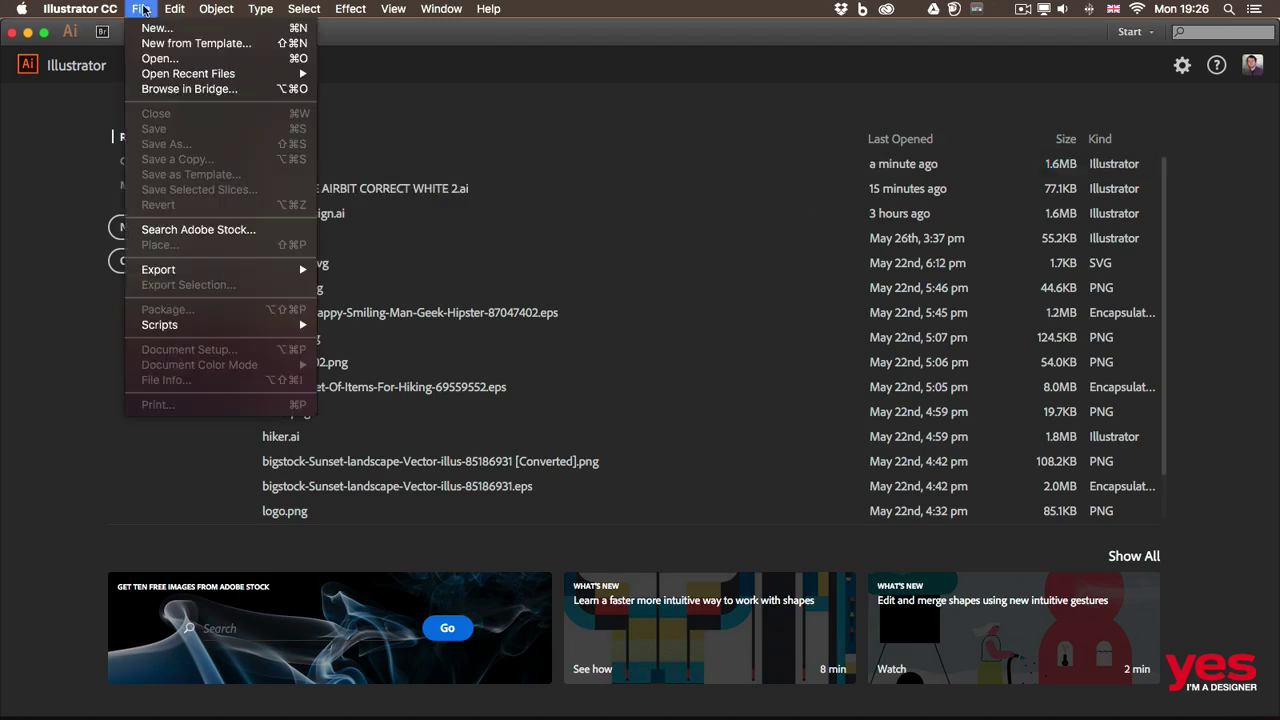
{"action": "mouse_move", "coordinate": [198, 76]}
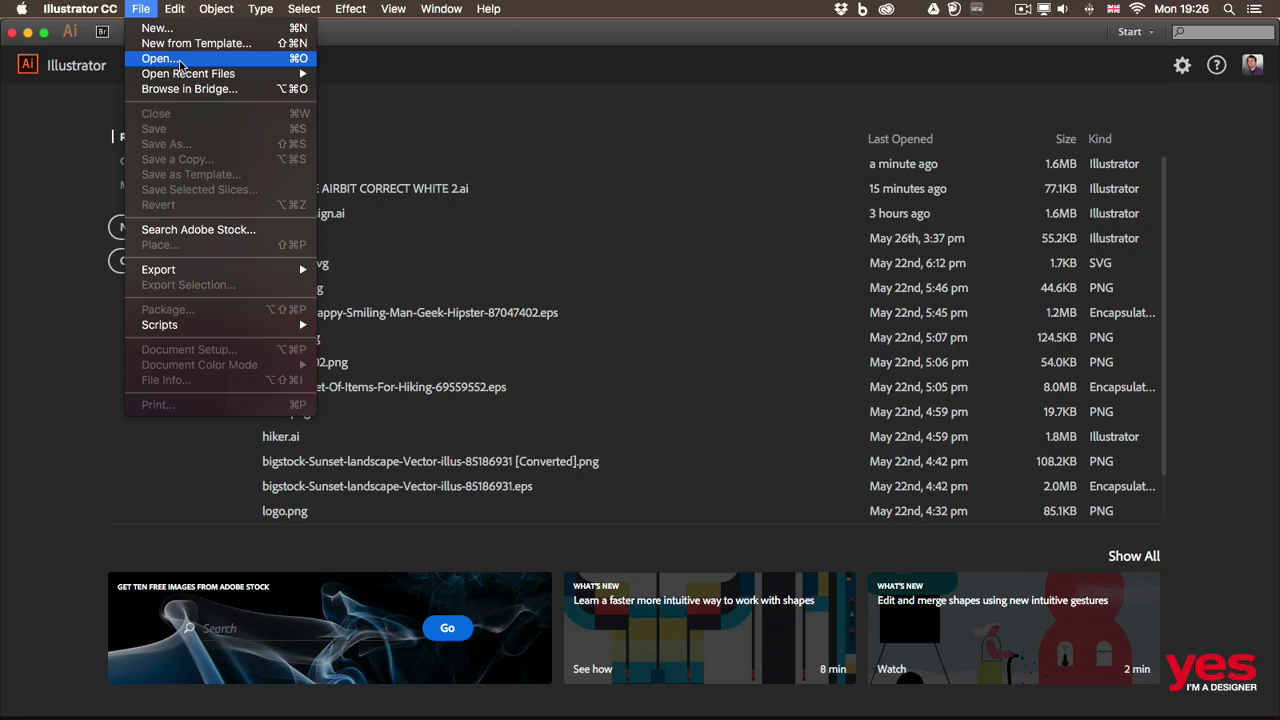
{"action": "mouse_move", "coordinate": [255, 77]}
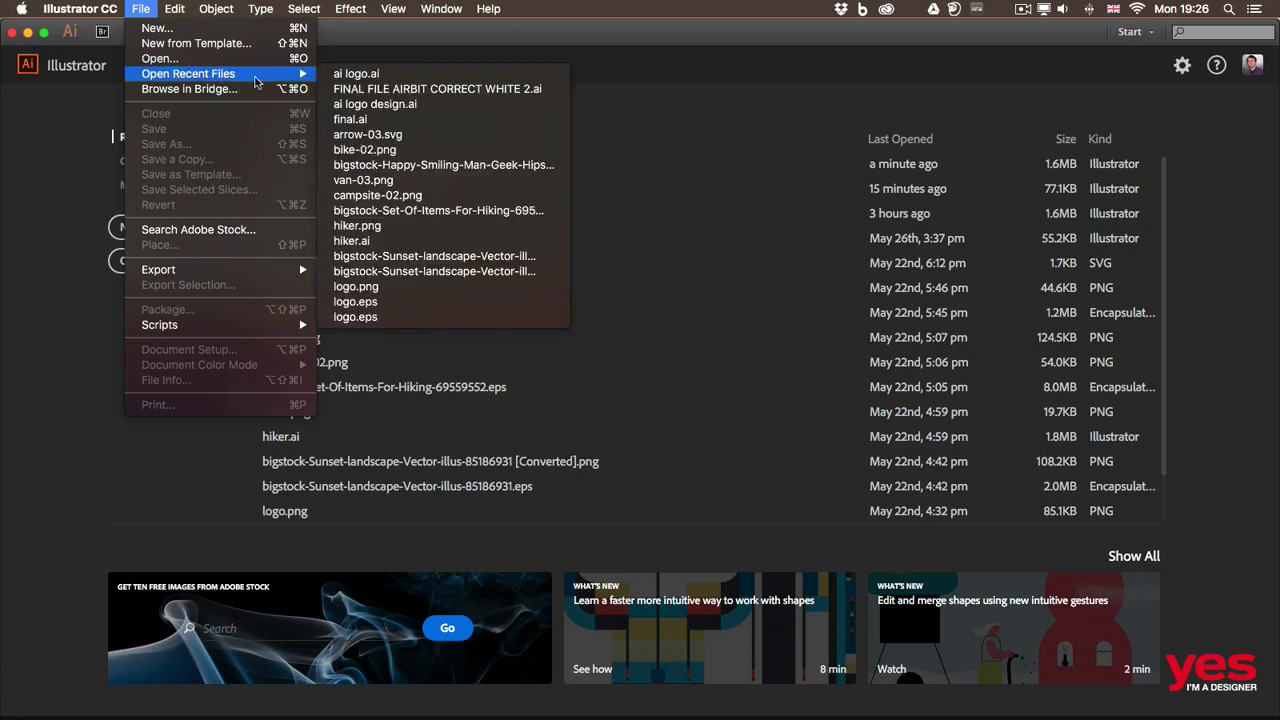
{"action": "left_click", "coordinate": [378, 78]}
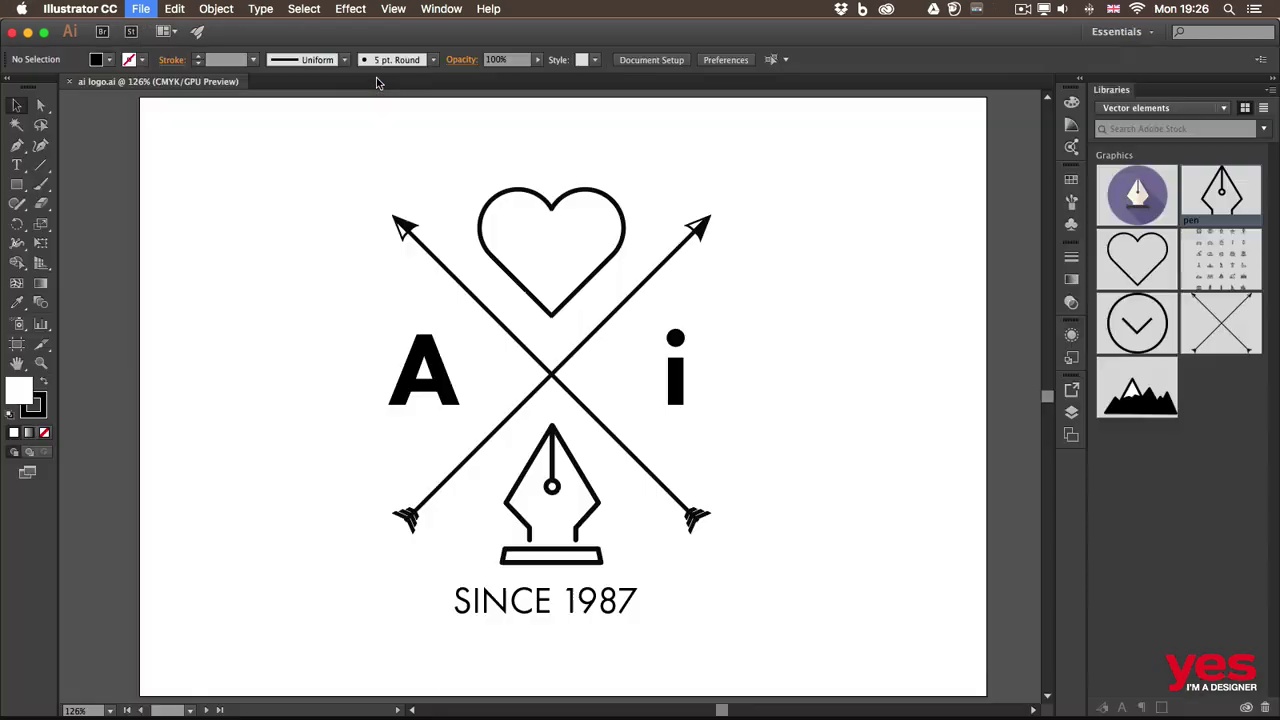